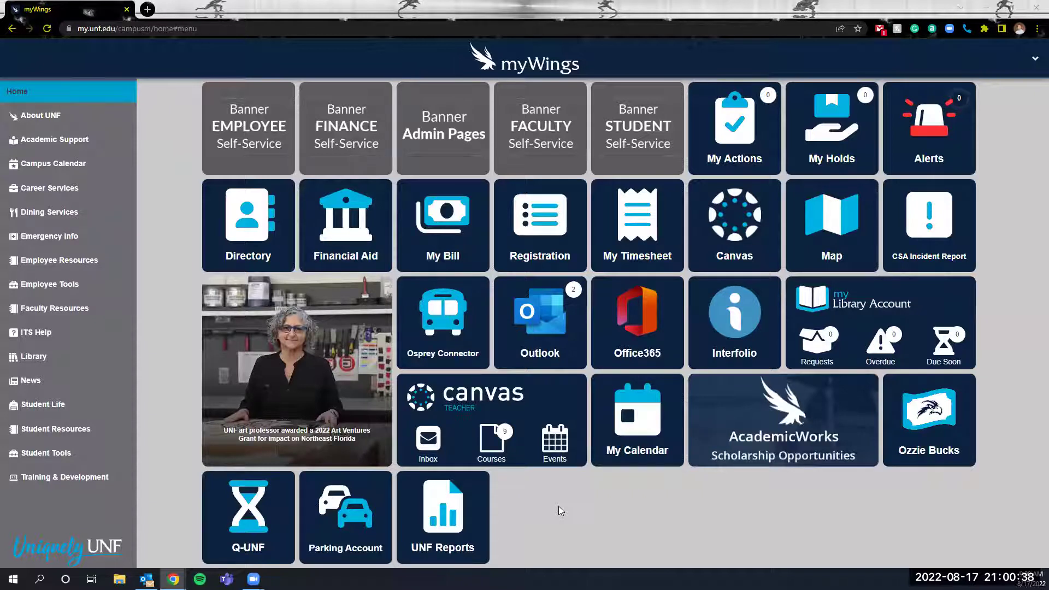
# From the myWings Student Life page, enter unf.givepulse.com in the browser's address bar.
pyautogui.click(70, 407)
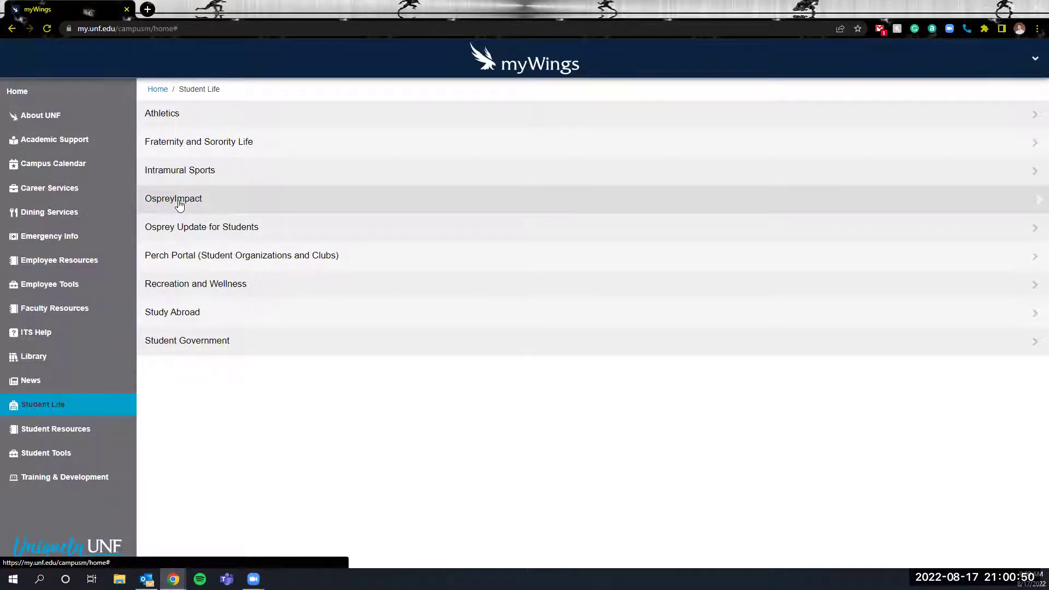
pyautogui.click(190, 32)
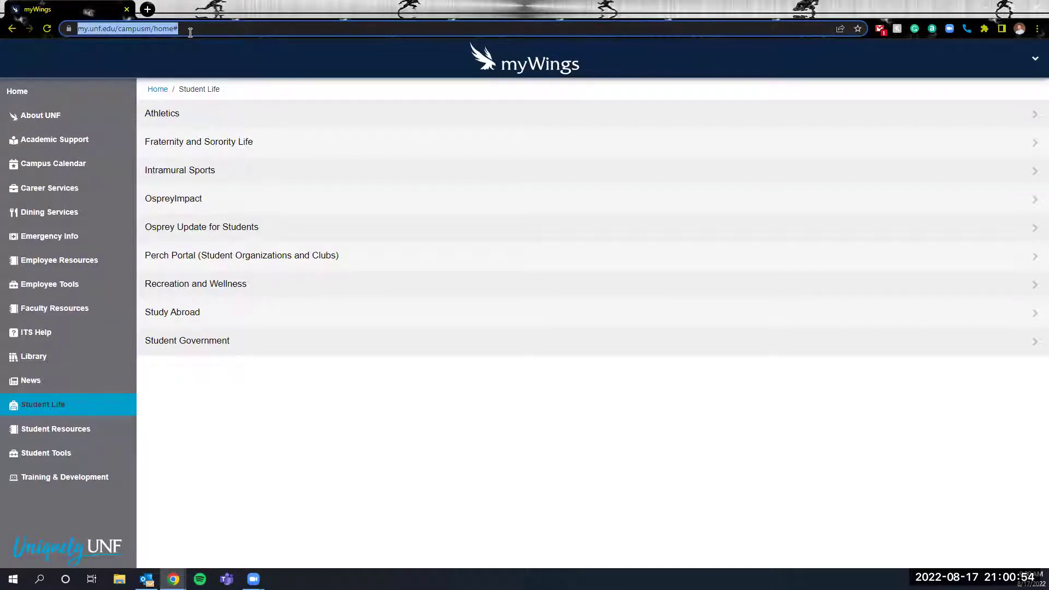
pyautogui.write('unf')
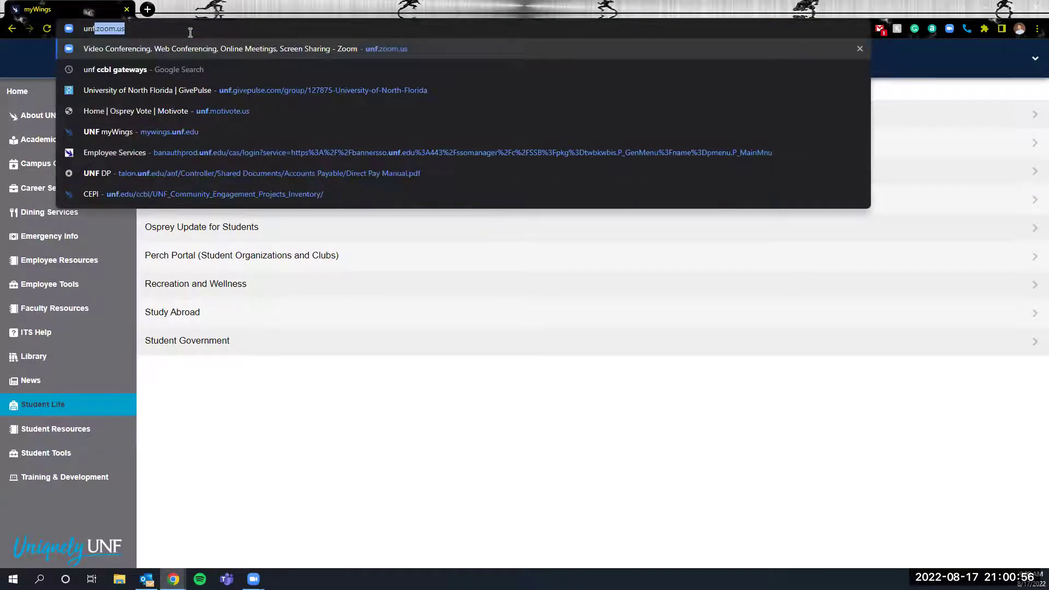
pyautogui.write('.givepulse.com')
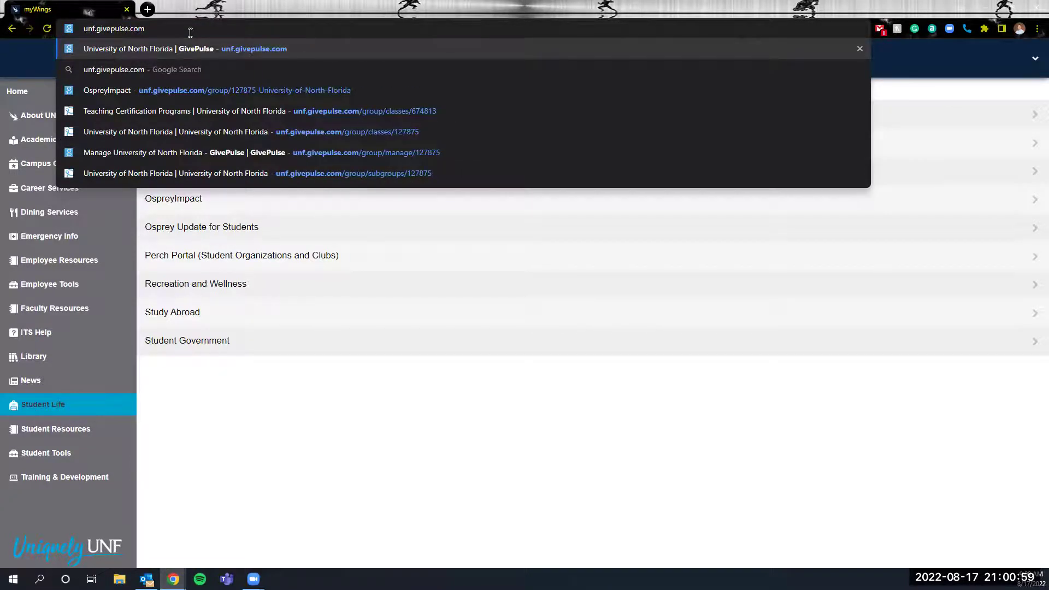
# Load the UNF Osprey Impact site and begin logging in.
pyautogui.press('Return')
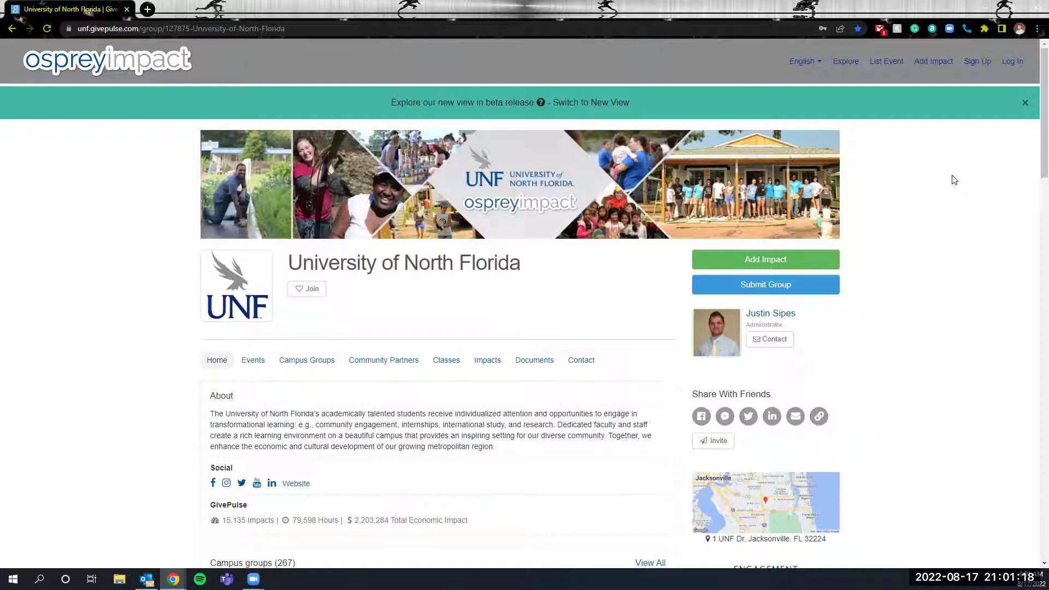
pyautogui.click(981, 65)
# Log in via UNF with the university account, approving a Duo push and staying signed in.
pyautogui.click(1009, 62)
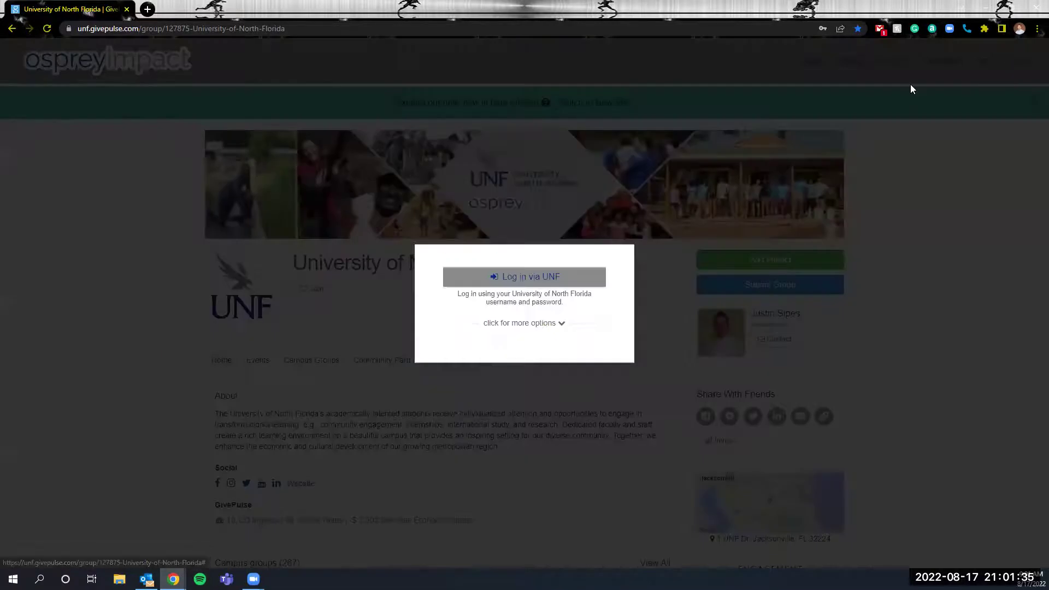
pyautogui.click(515, 280)
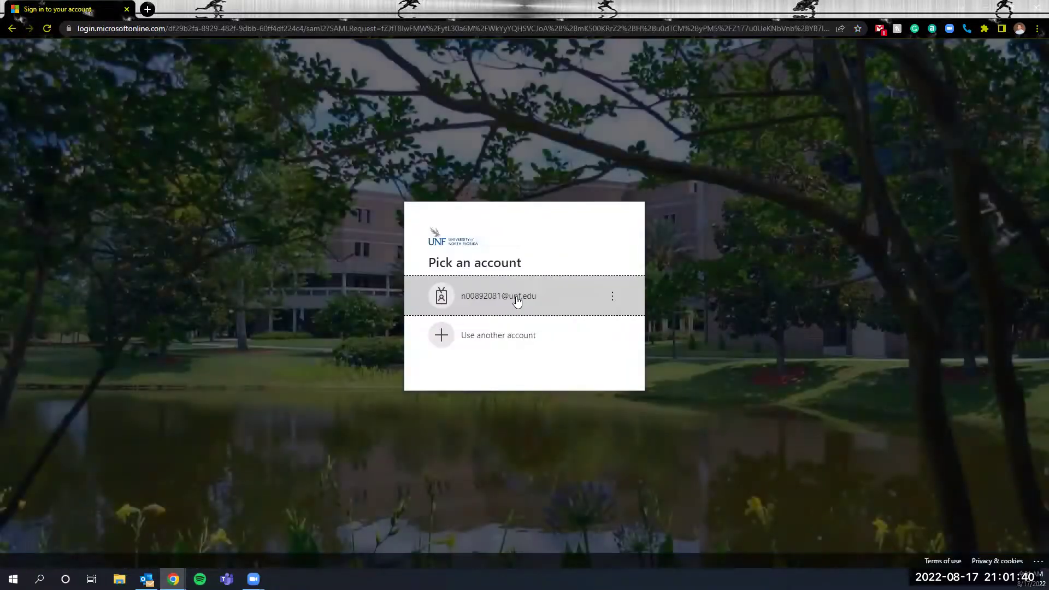
pyautogui.click(518, 298)
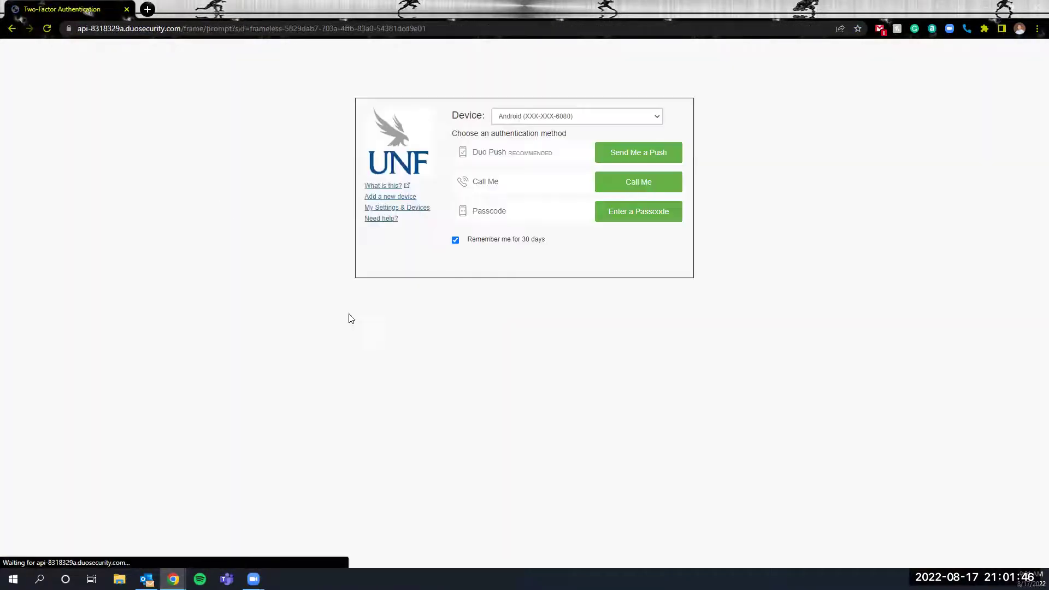
pyautogui.click(642, 153)
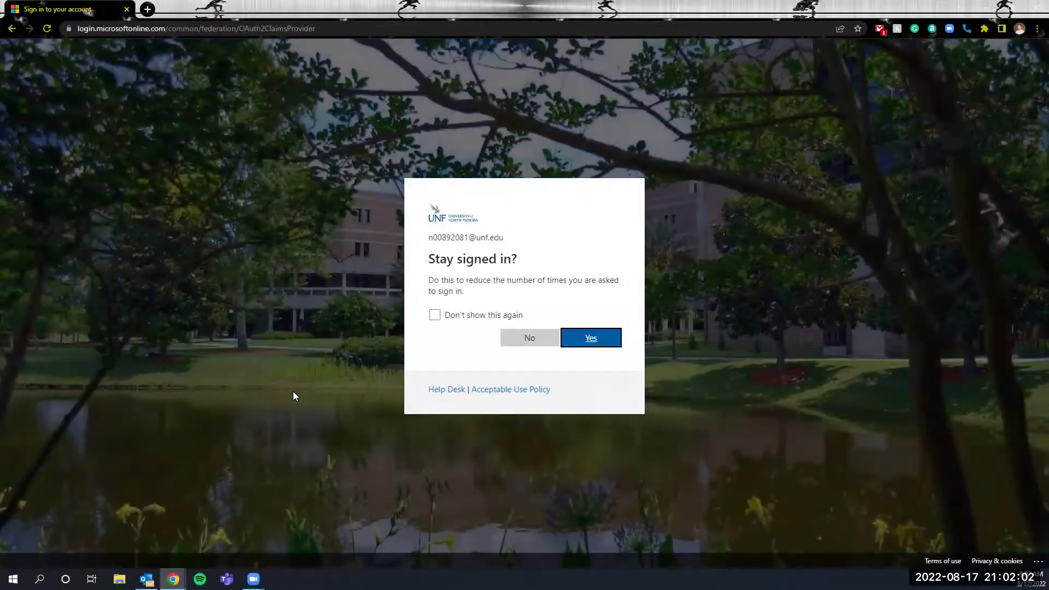
pyautogui.click(435, 316)
pyautogui.click(565, 343)
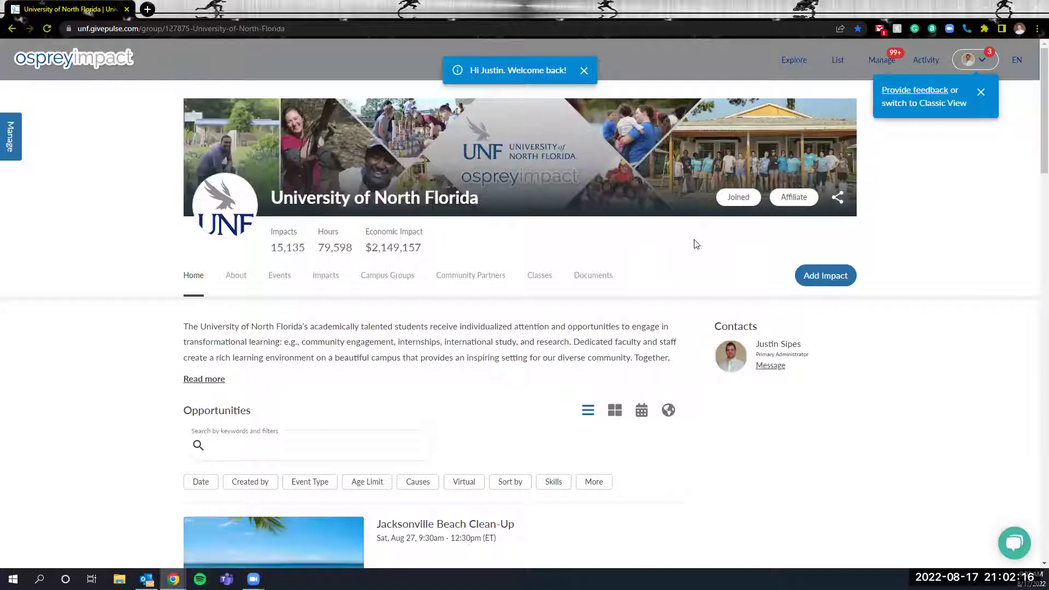
# Browse the UNF Classes list and switch to the app.Not Semester classes.
pyautogui.click(539, 282)
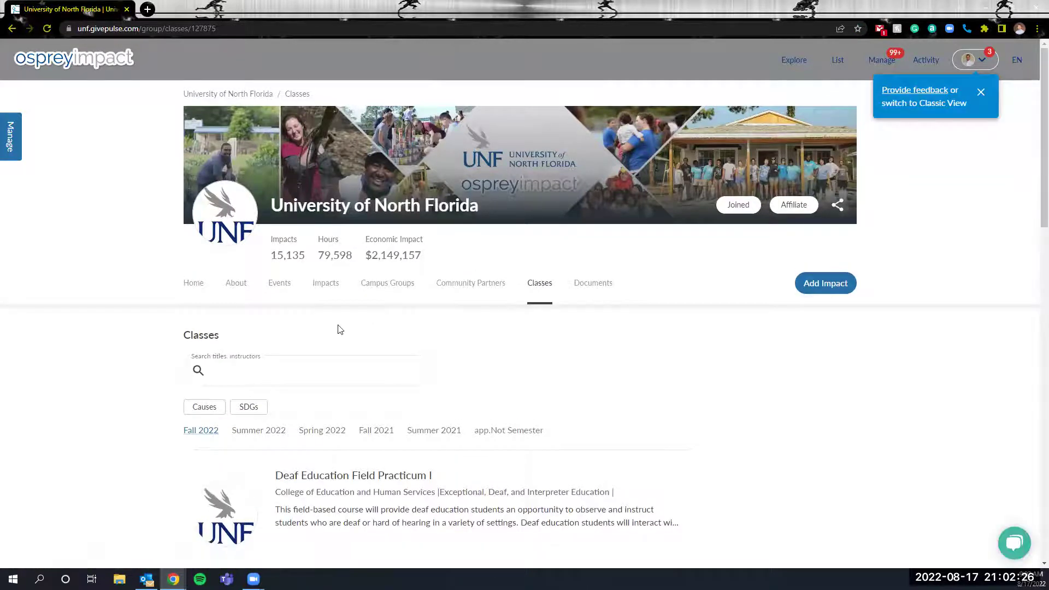
pyautogui.scroll(-3, 337, 329)
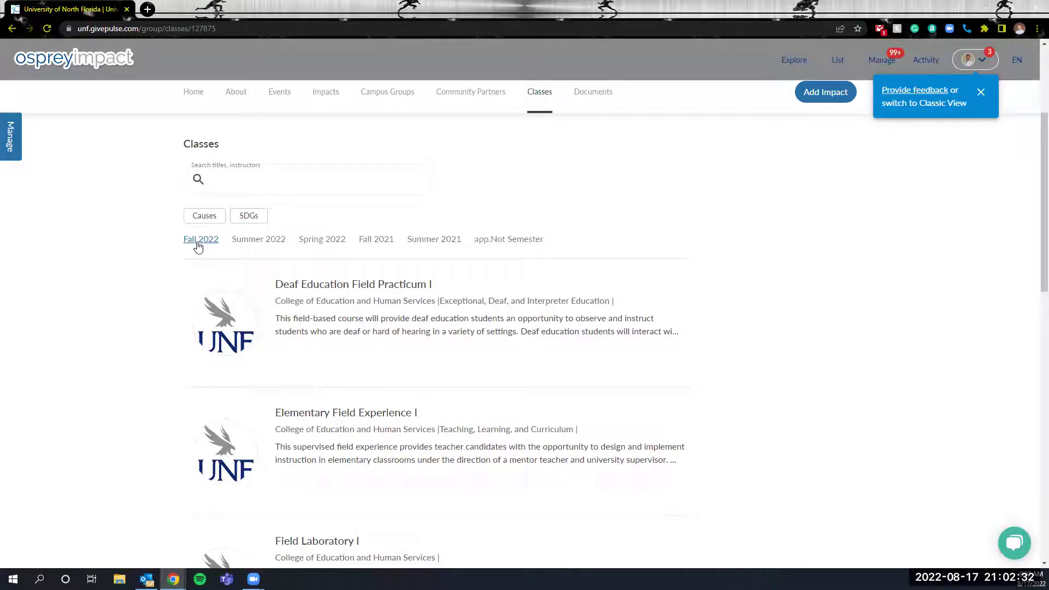
pyautogui.scroll(-4, 418, 336)
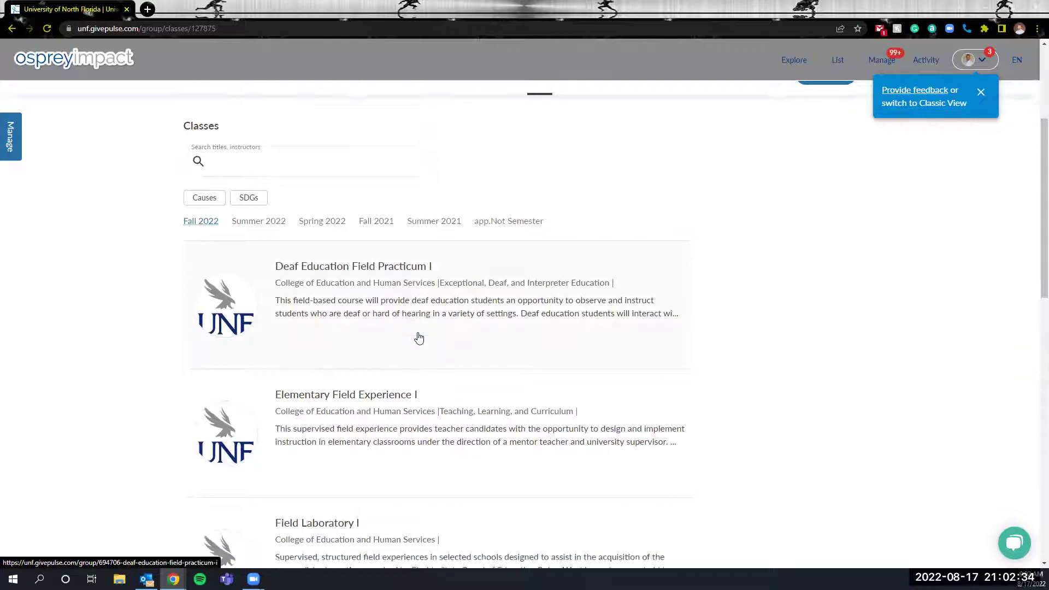
pyautogui.scroll(-8, 418, 336)
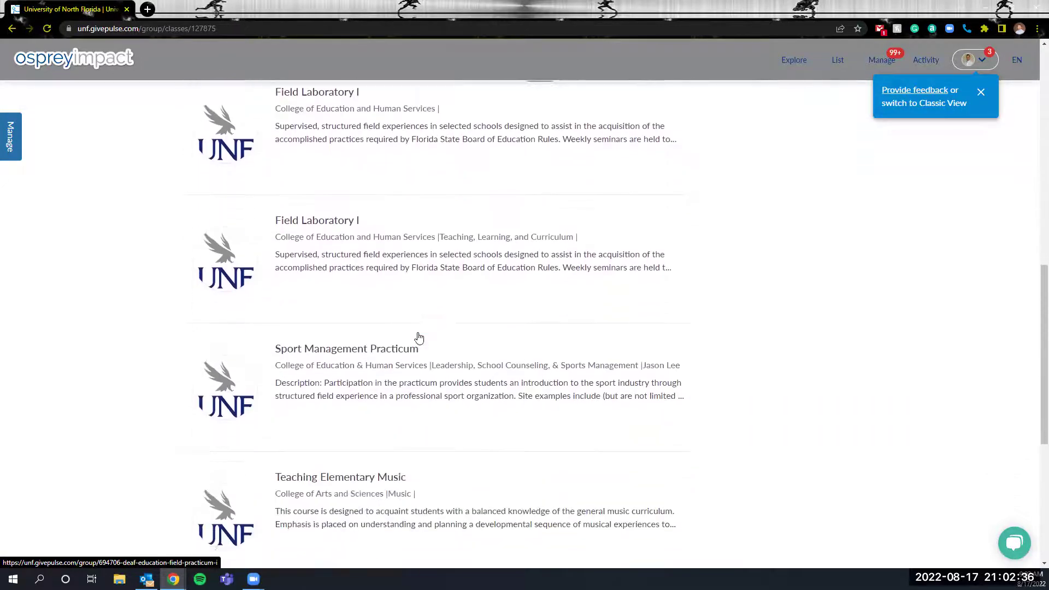
pyautogui.scroll(12, 419, 338)
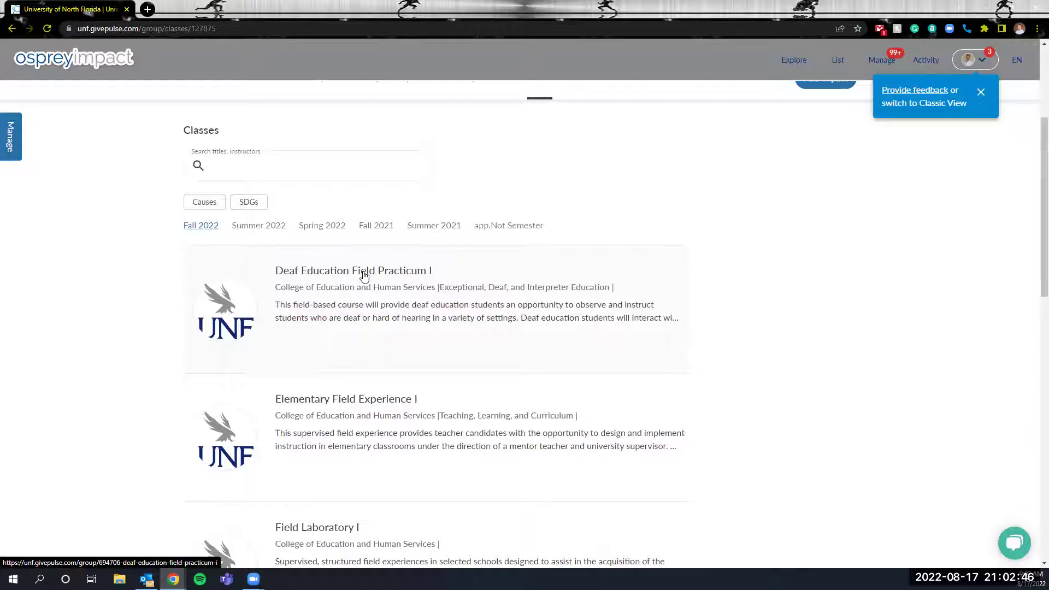
pyautogui.click(523, 228)
pyautogui.scroll(-7, 415, 289)
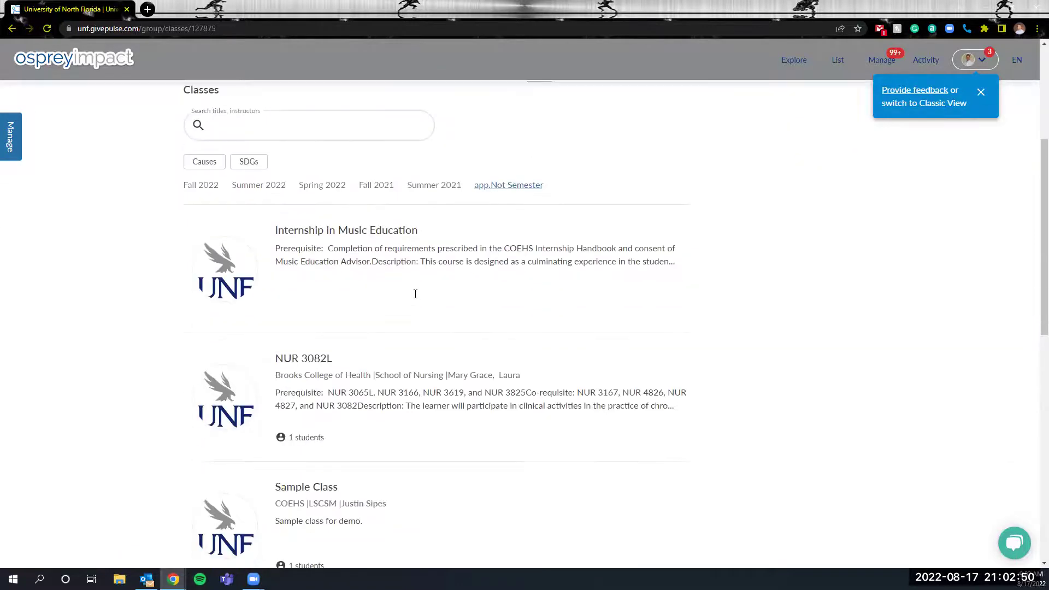
# Open the Sample Class page, look it over, and dismiss the Provide feedback popup.
pyautogui.click(315, 284)
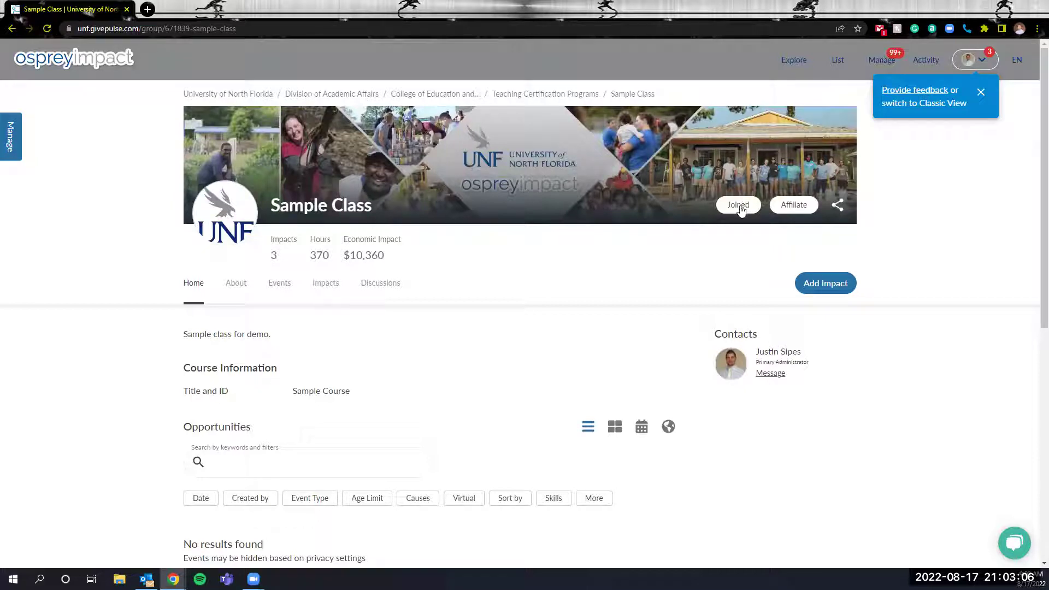
pyautogui.scroll(-1, 494, 297)
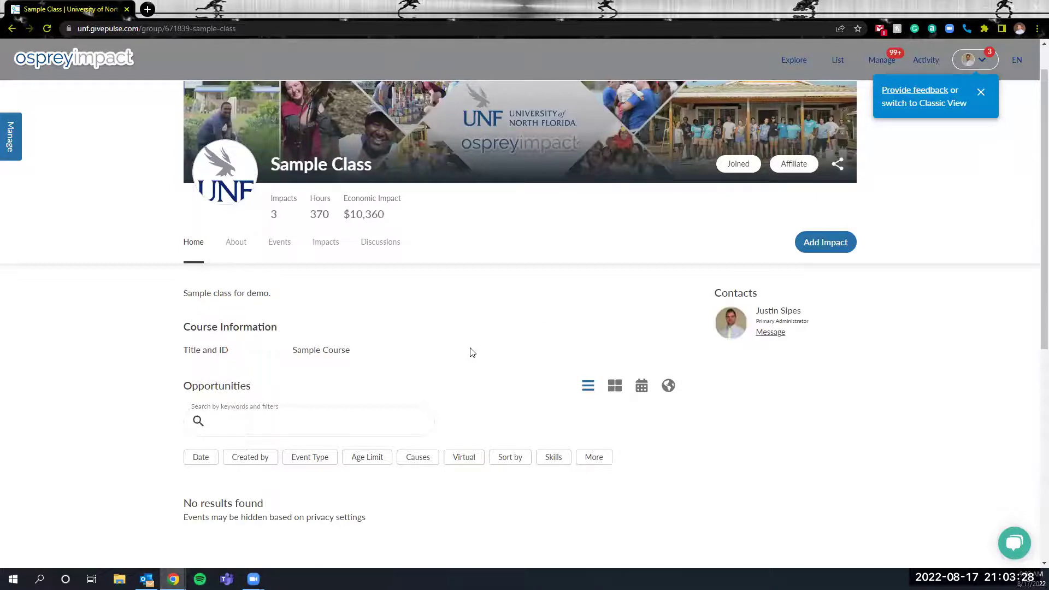
pyautogui.scroll(1, 473, 353)
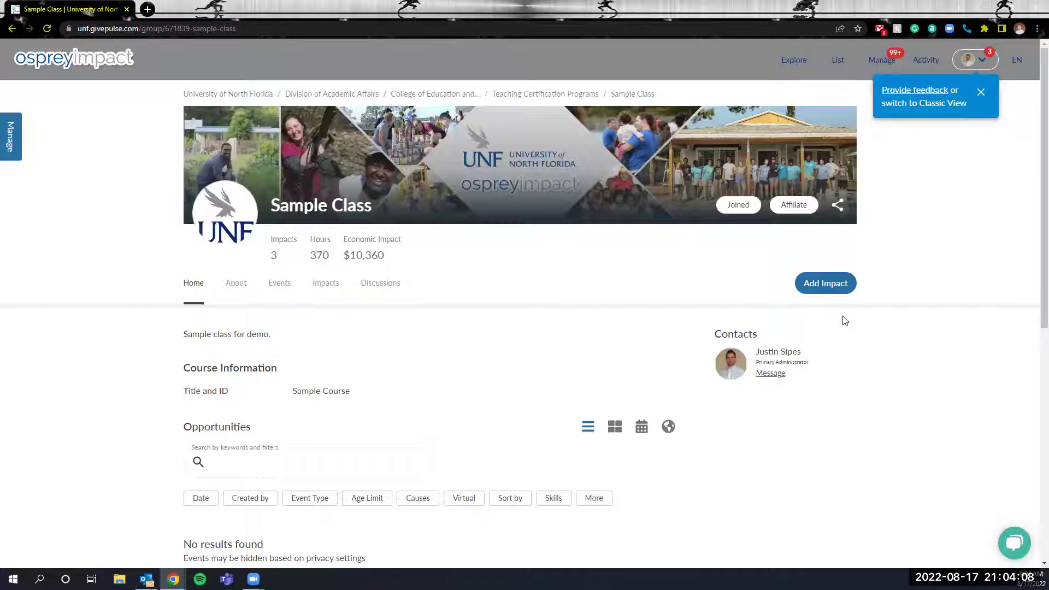
pyautogui.click(980, 93)
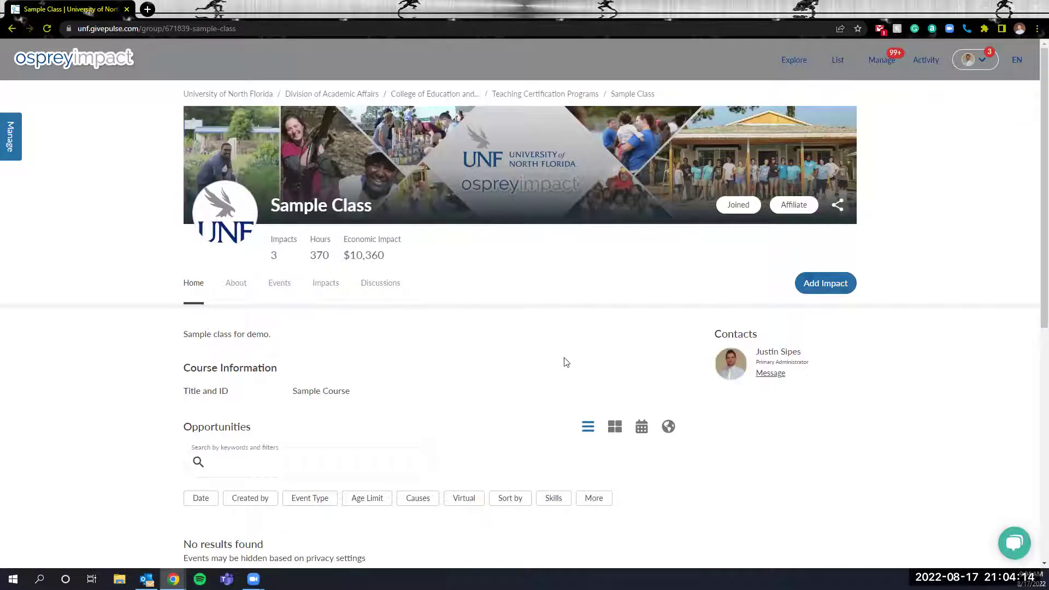
# Start a new Add Impact entry for Sample Class.
pyautogui.click(817, 291)
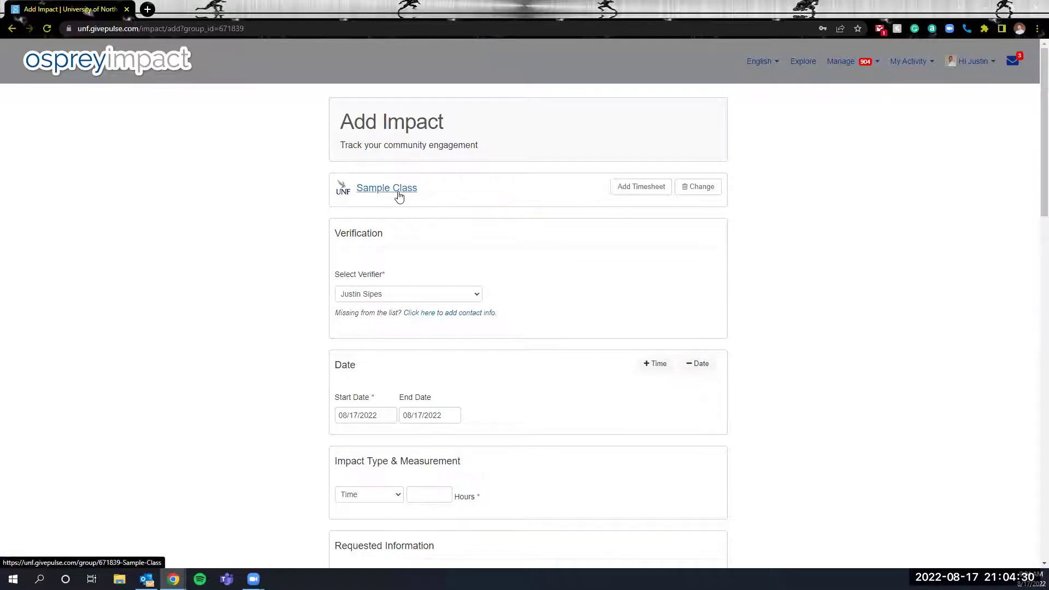
pyautogui.scroll(-1, 505, 217)
pyautogui.scroll(-1, 506, 217)
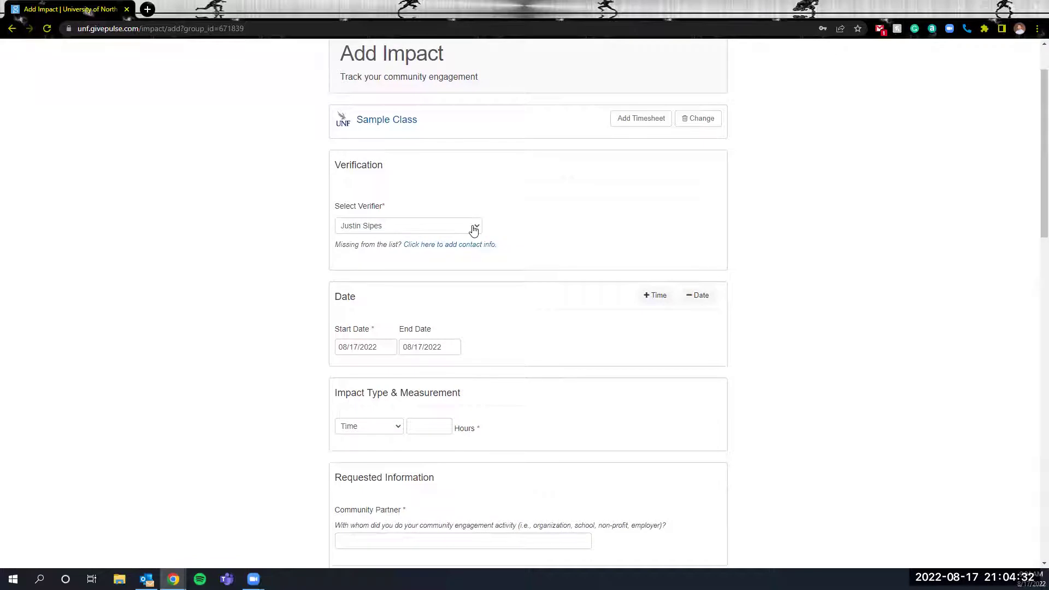
# Set the Select Verifier dropdown to its blank option, choosing no verifier.
pyautogui.click(470, 234)
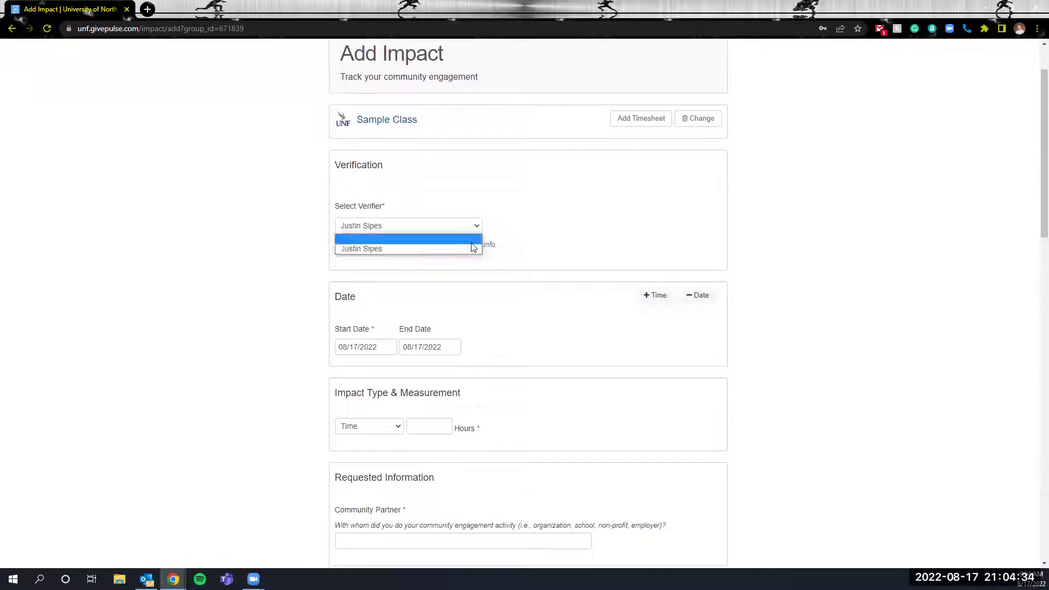
pyautogui.click(472, 242)
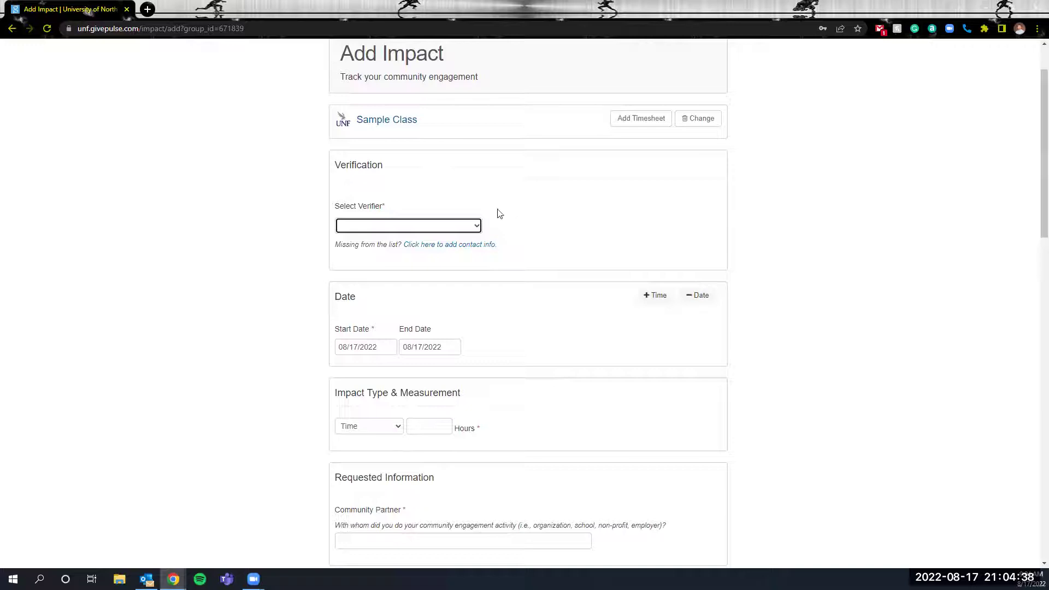
pyautogui.click(475, 227)
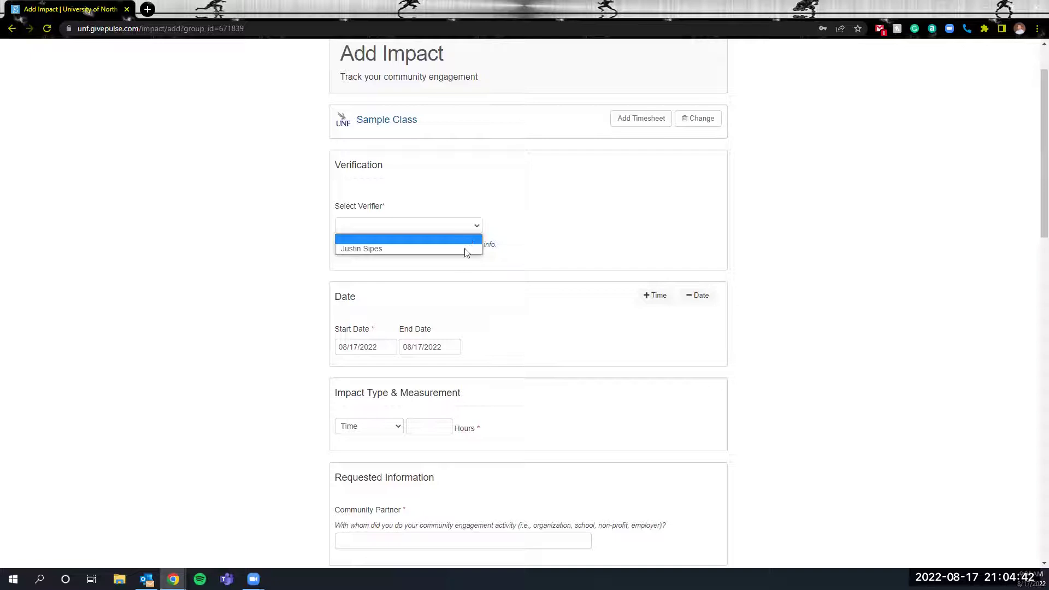
pyautogui.click(510, 222)
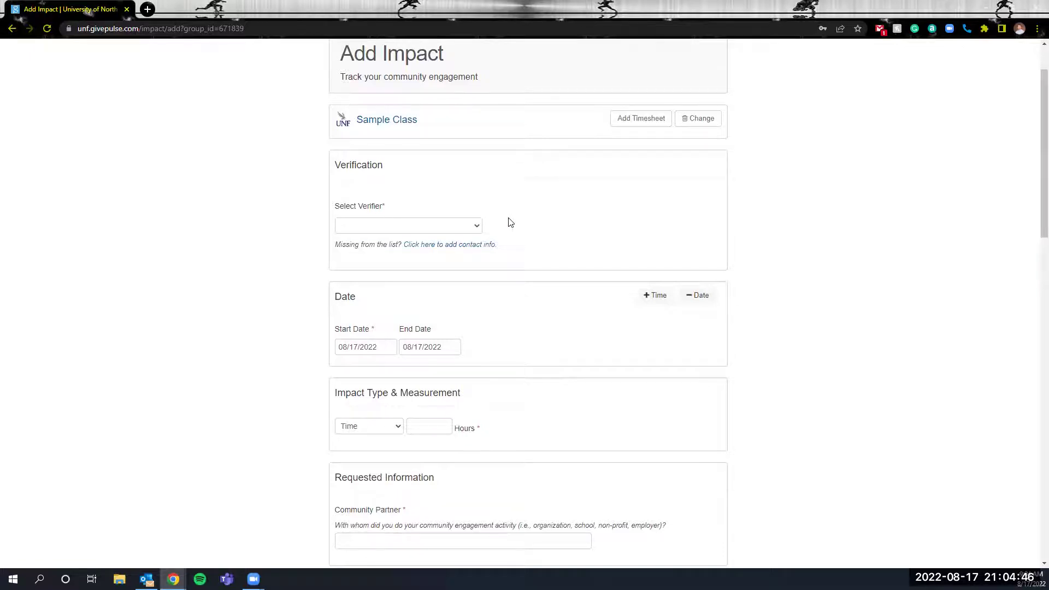
# Add verifier contact info manually, entering the verifier's name and e-mail address.
pyautogui.click(460, 245)
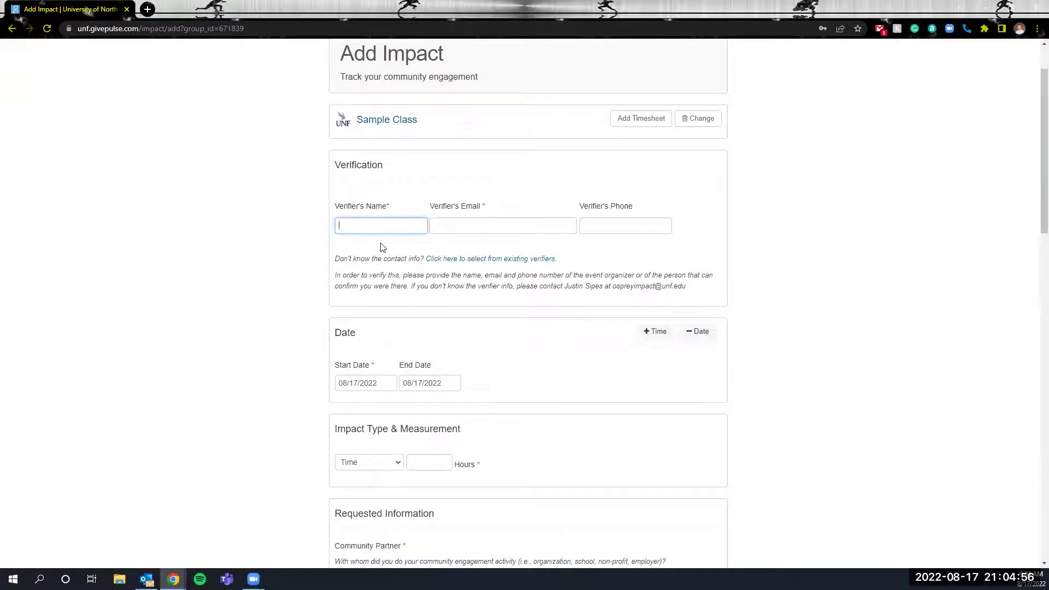
pyautogui.press('Tab')
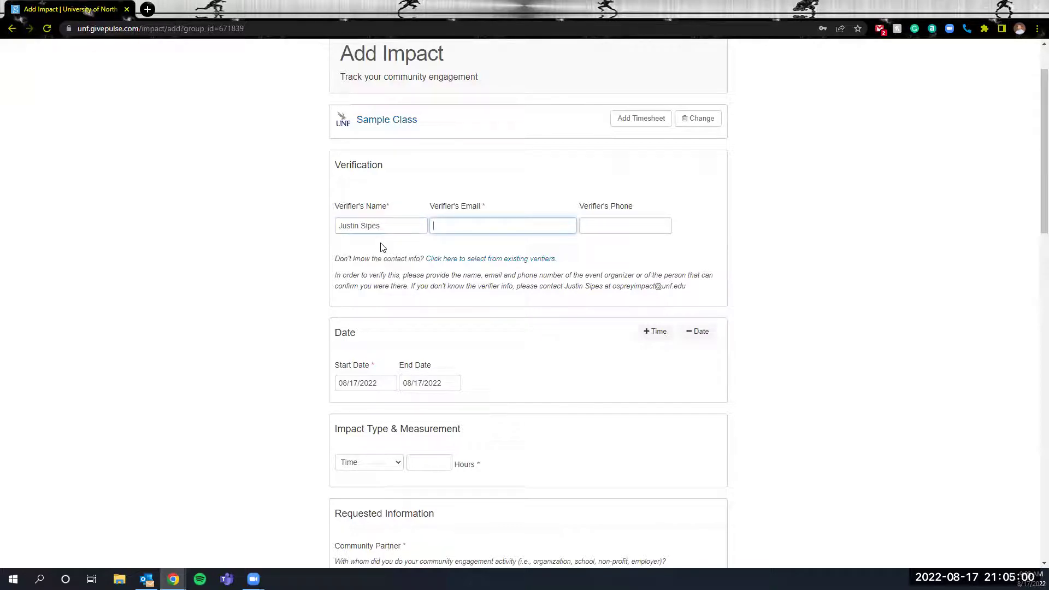
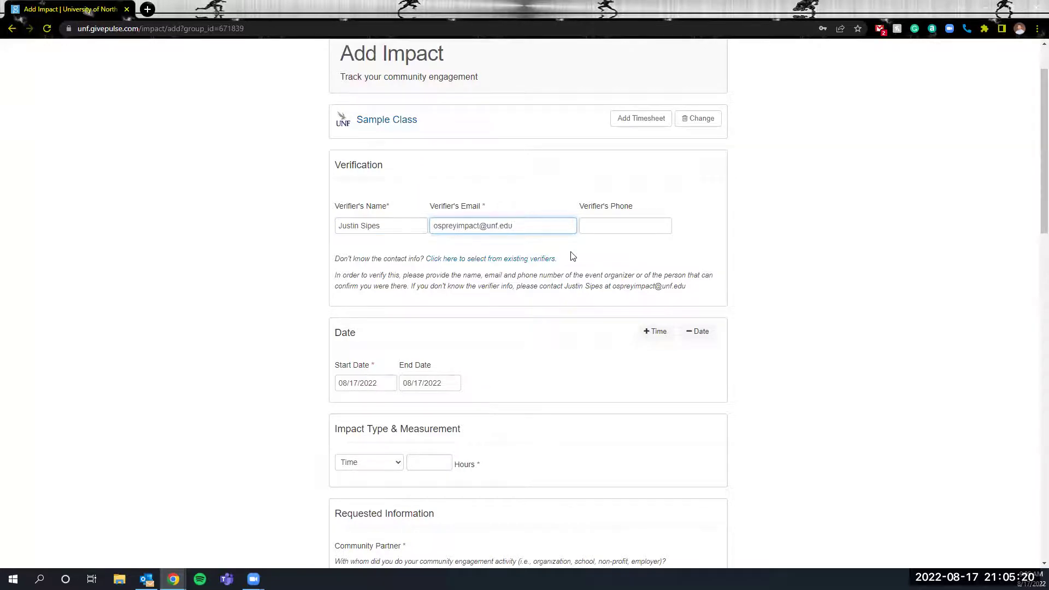
# Set the impact dates from 08/01/2022 to 08/12/2022.
pyautogui.scroll(-3, 572, 256)
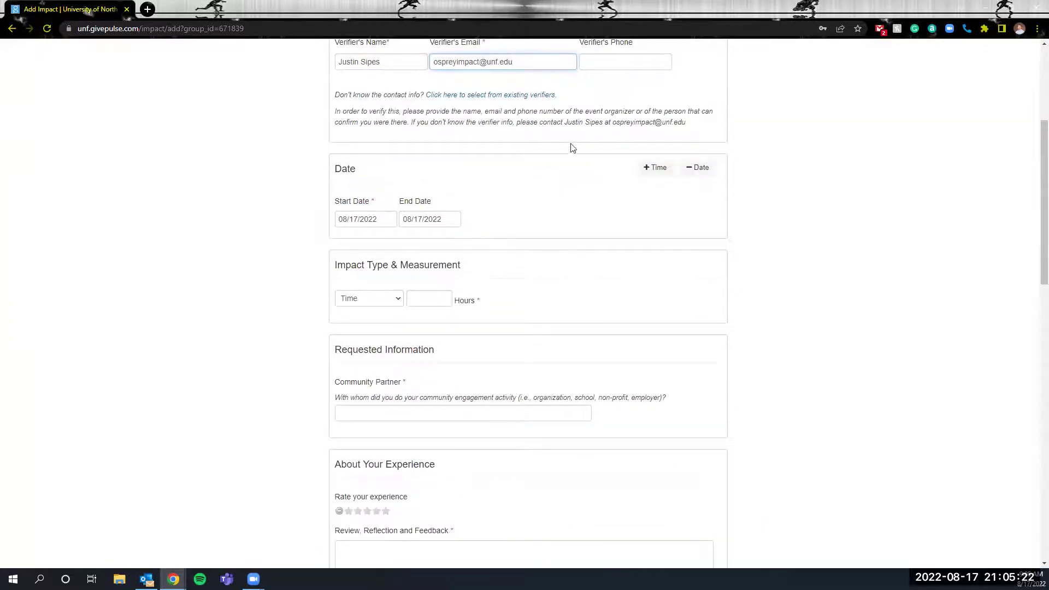
pyautogui.scroll(-1, 569, 225)
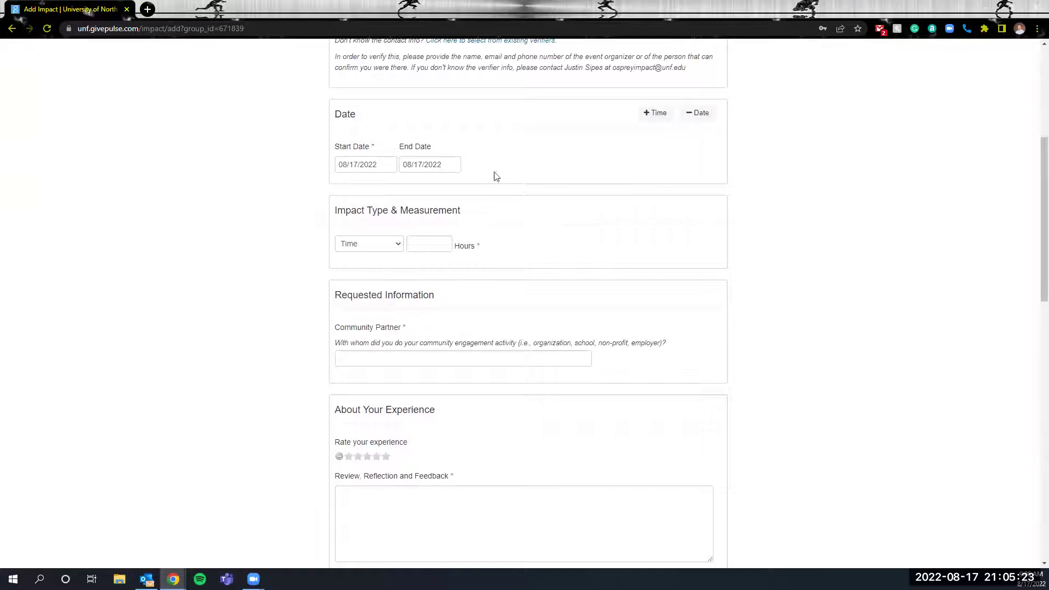
pyautogui.click(377, 166)
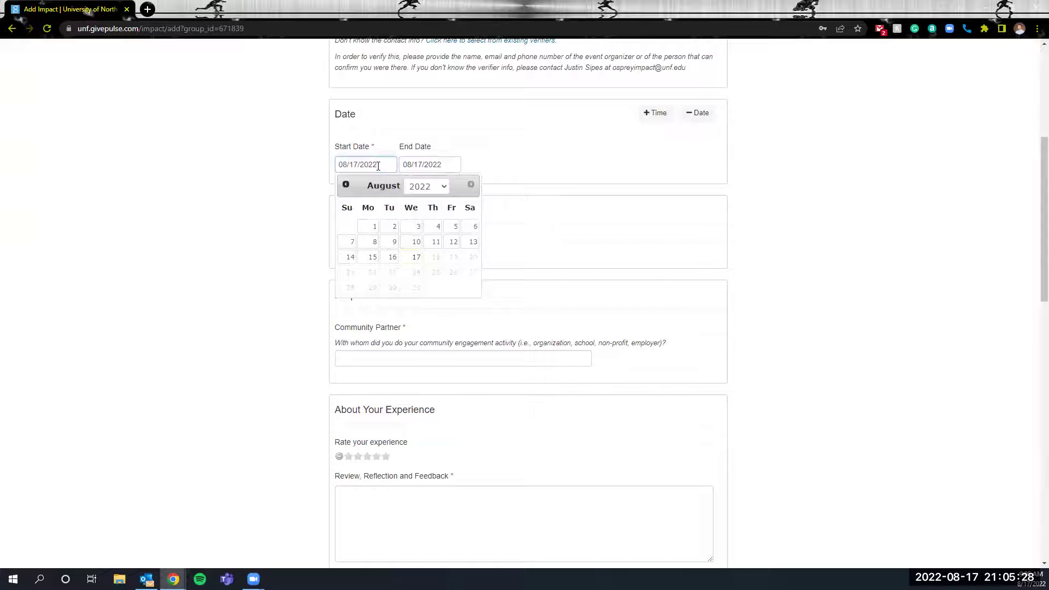
pyautogui.click(370, 229)
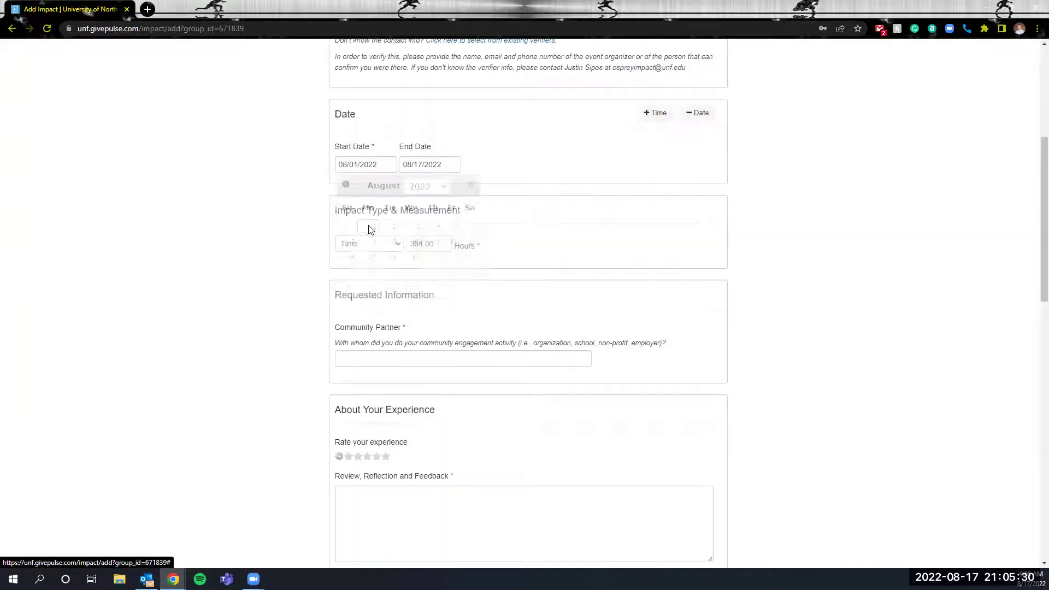
pyautogui.click(451, 163)
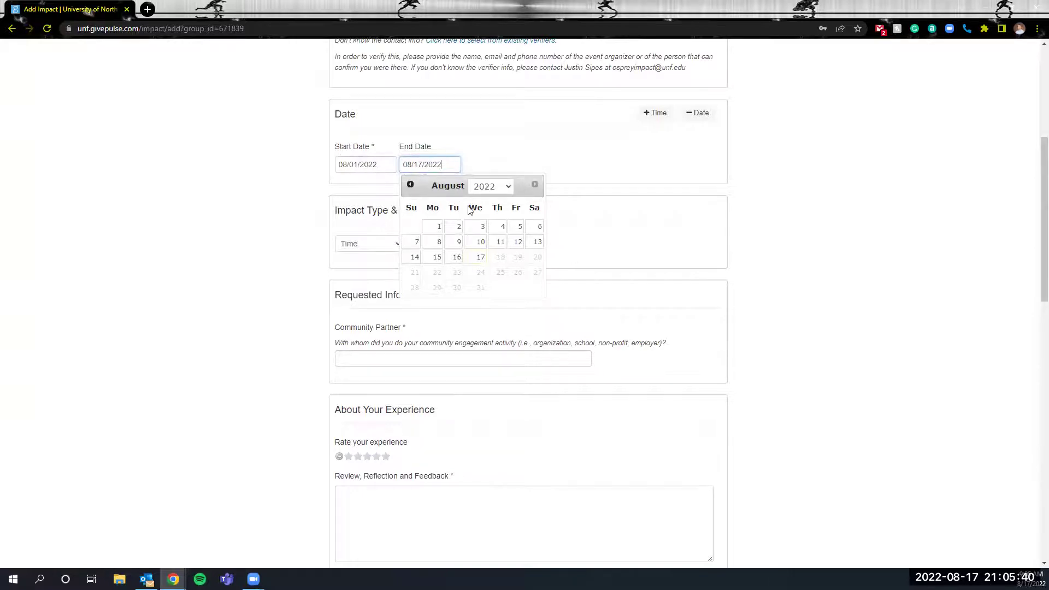
pyautogui.click(517, 242)
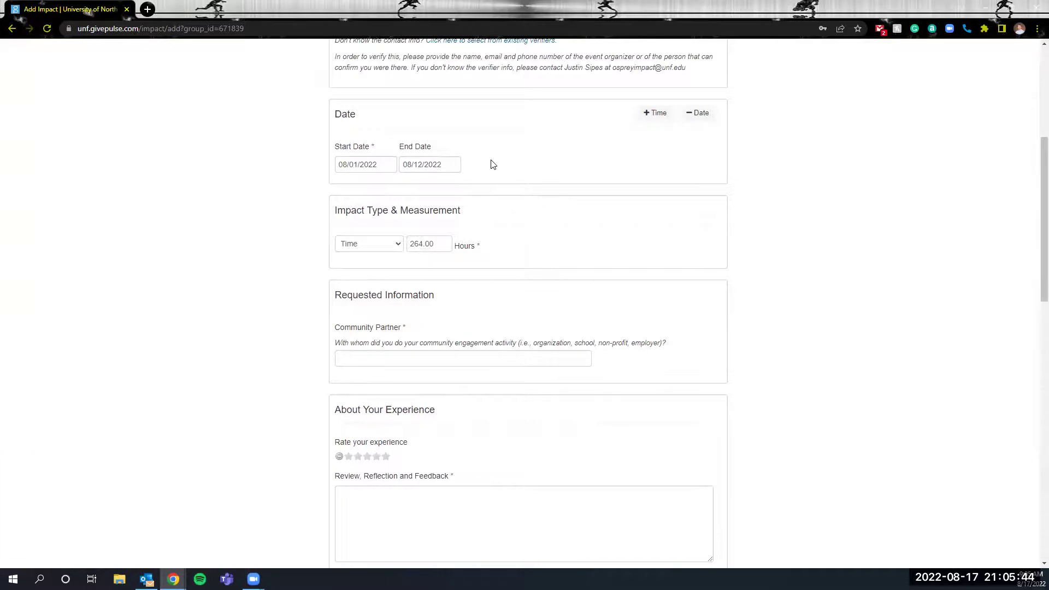
# Replace the 264.00 hours value with 40 hours.
pyautogui.scroll(-1, 493, 164)
pyautogui.click(439, 189)
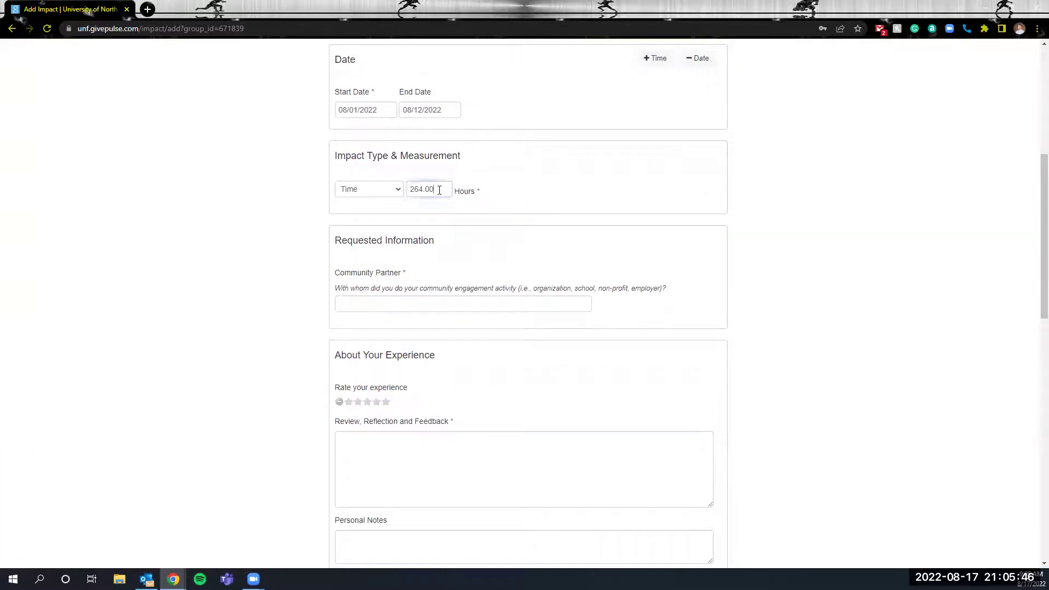
pyautogui.press('BackSpace')
pyautogui.press('BackSpace')
pyautogui.press('BackSpace')
pyautogui.press('BackSpace')
pyautogui.press('BackSpace')
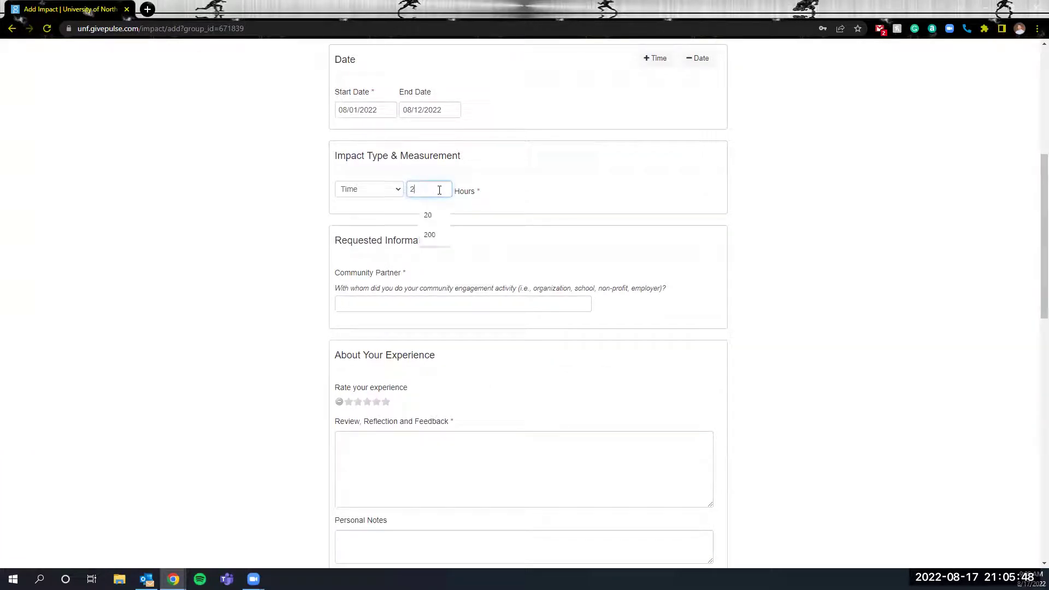
pyautogui.press('BackSpace')
pyautogui.write('40')
pyautogui.click(511, 199)
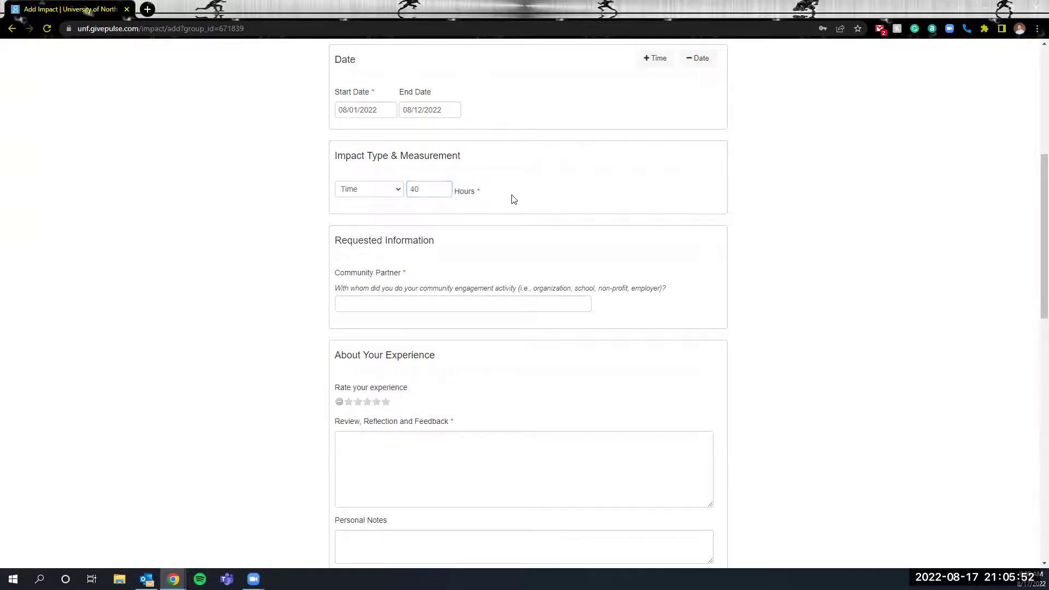
# Enter University of North Florida as the Community Partner.
pyautogui.scroll(-2, 512, 199)
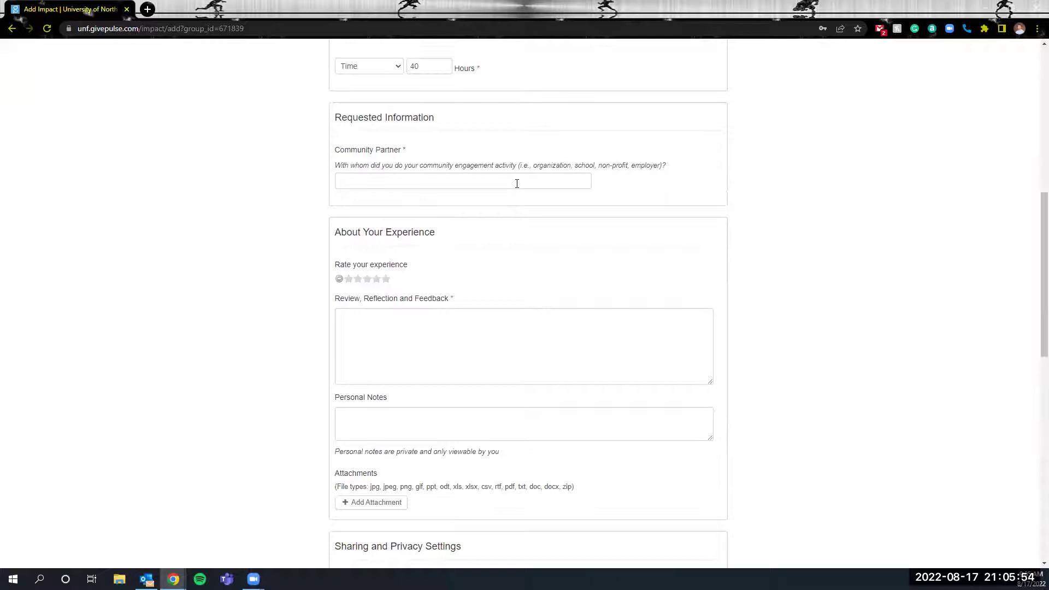
pyautogui.click(517, 184)
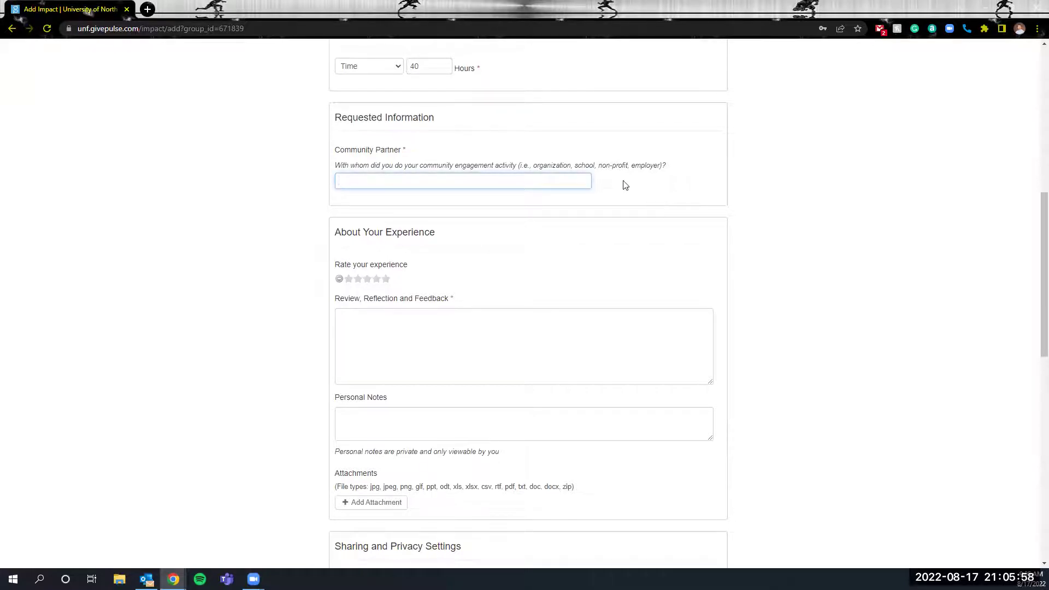
pyautogui.write('Univsrity')
pyautogui.press('BackSpace')
pyautogui.press('BackSpace')
pyautogui.press('BackSpace')
pyautogui.write('versity of nro')
pyautogui.press('BackSpace')
pyautogui.press('BackSpace')
pyautogui.press('BackSpace')
pyautogui.write('North Florida')
# Write the reflection "Creating a tutorial for students.".
pyautogui.scroll(-3, 390, 193)
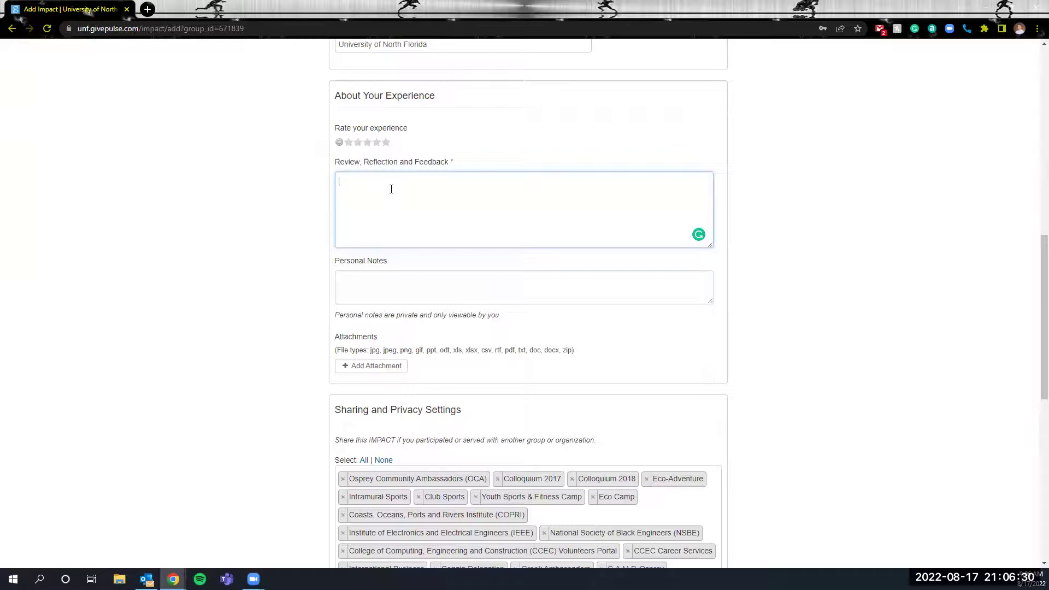
pyautogui.write('Creating a tutorial for students.')
# Scroll back to verify the 08/01/2022–08/12/2022 dates and 40 hours.
pyautogui.scroll(2, 478, 222)
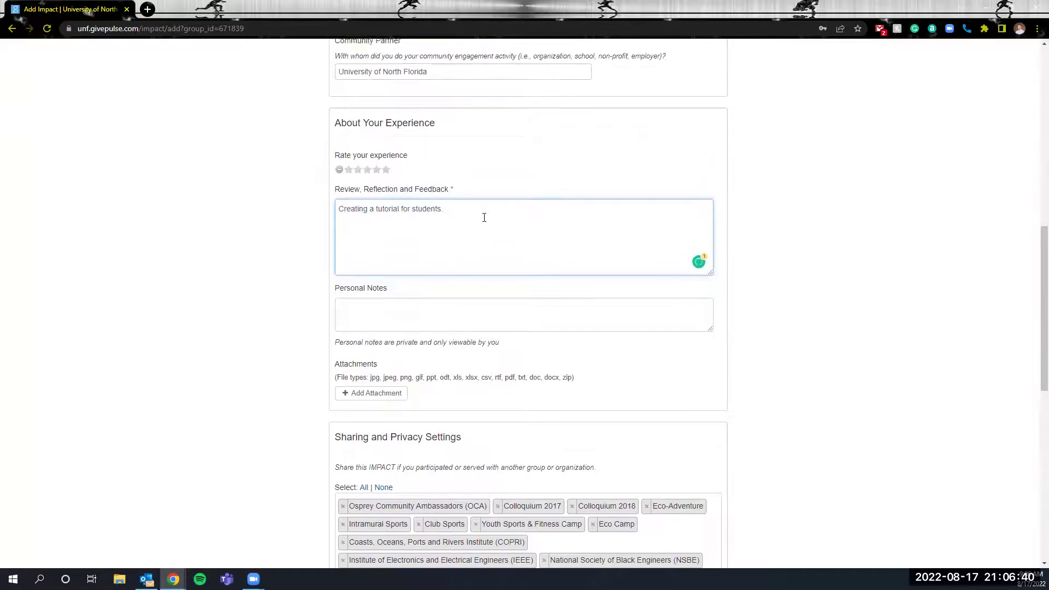
pyautogui.scroll(2, 485, 221)
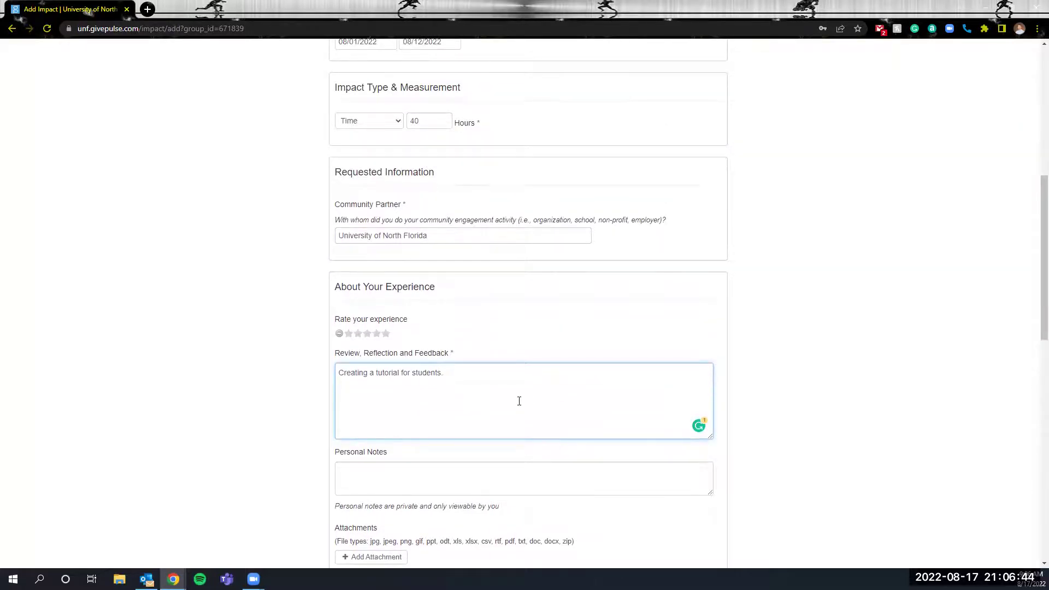
pyautogui.scroll(-2, 519, 401)
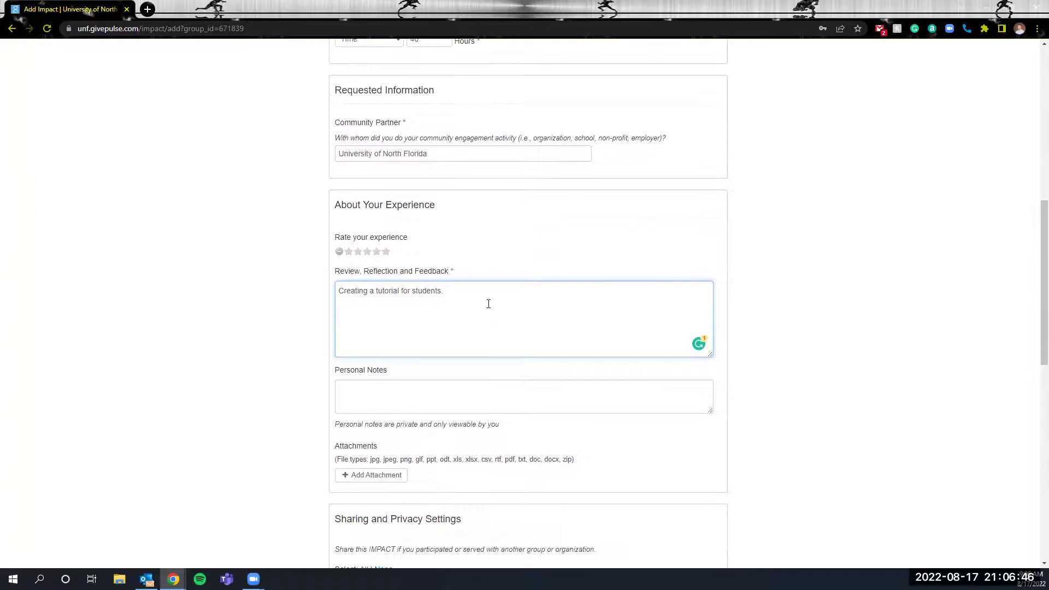
pyautogui.scroll(6, 489, 303)
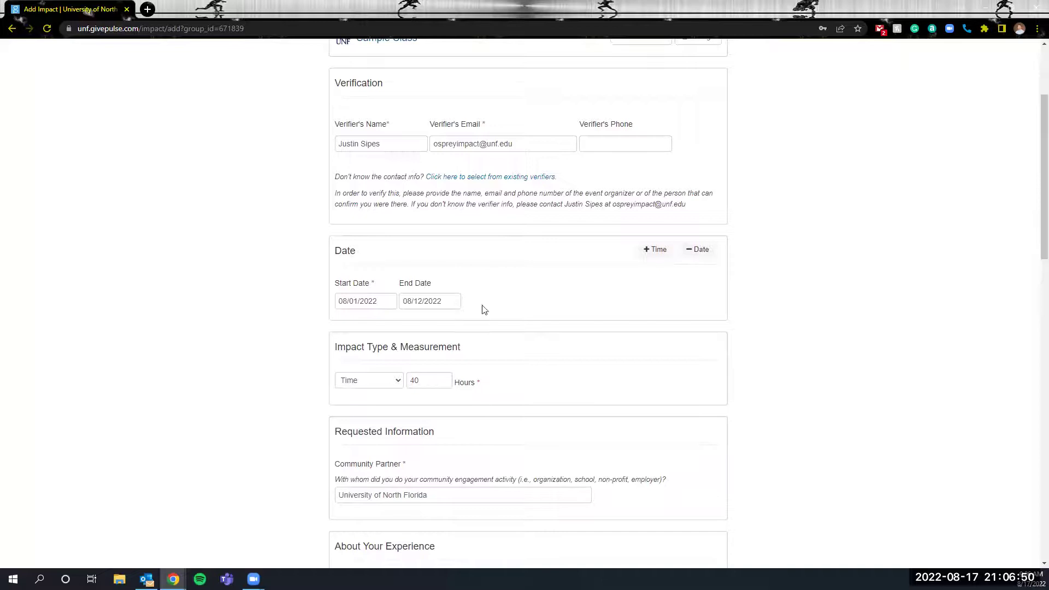
pyautogui.scroll(-5, 486, 309)
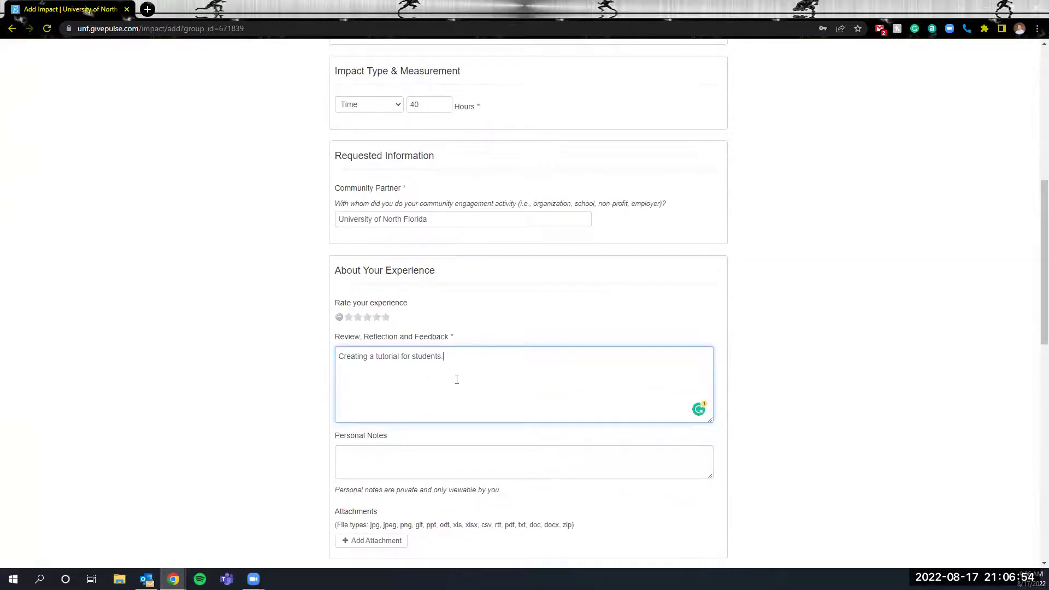
pyautogui.scroll(-1, 462, 366)
pyautogui.scroll(-3, 467, 351)
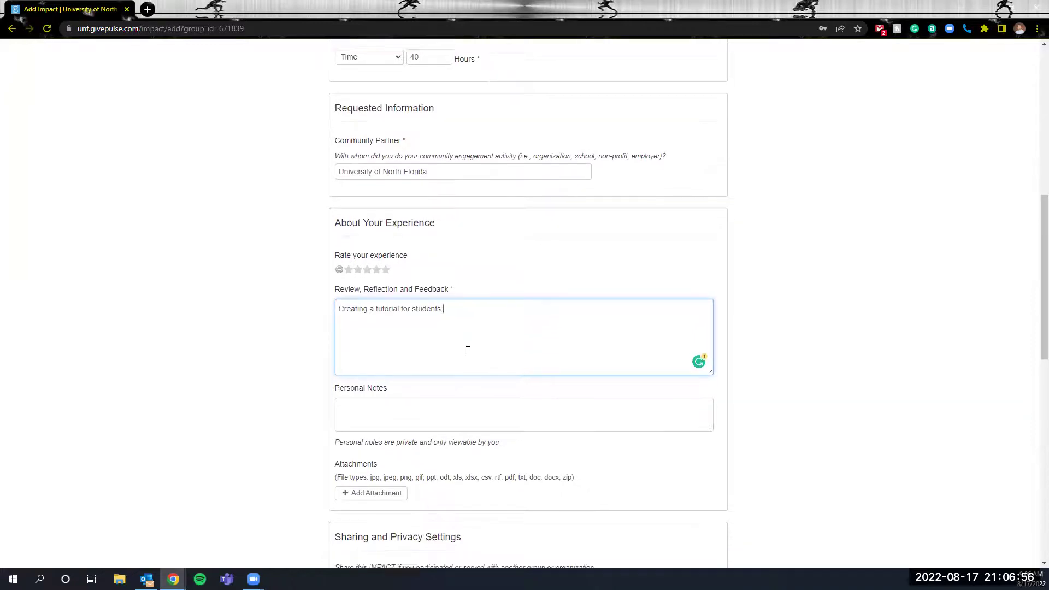
# Enter 'N/A' as the impact's Personal Notes.
pyautogui.click(420, 266)
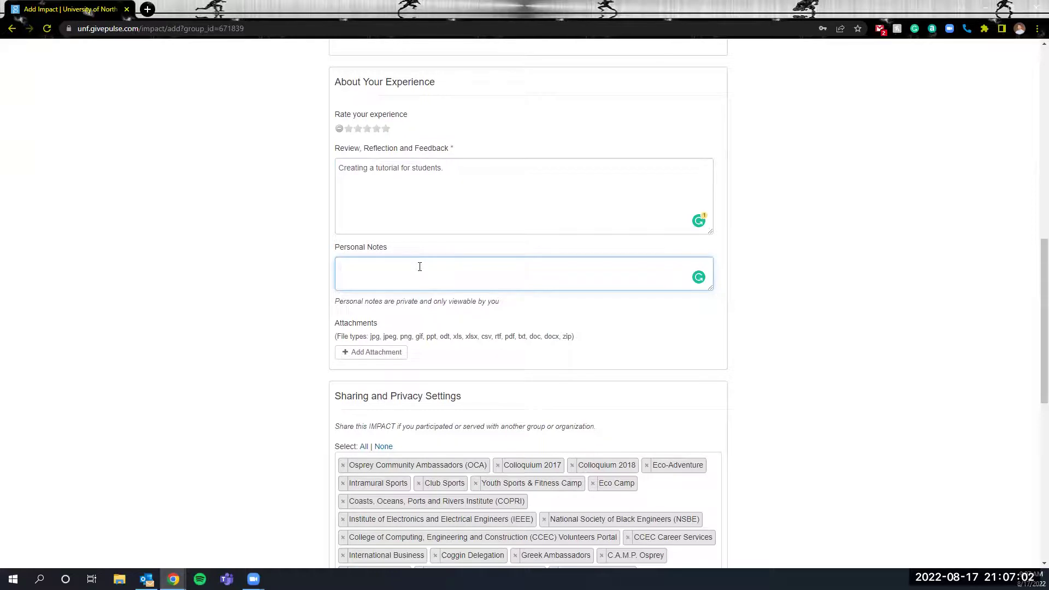
pyautogui.write('N/A')
pyautogui.scroll(-1, 304, 300)
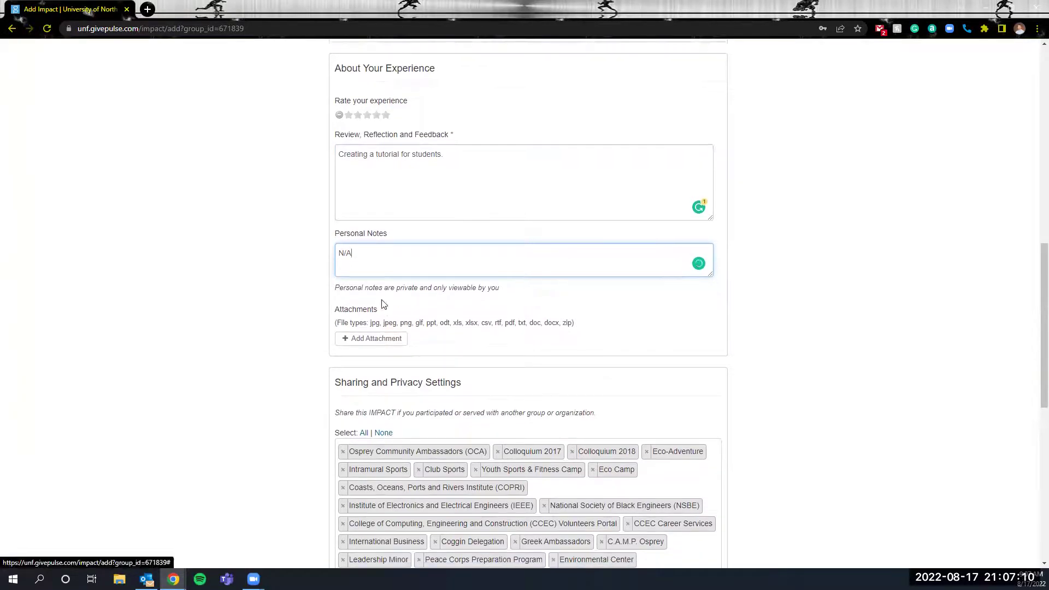
pyautogui.scroll(1, 380, 301)
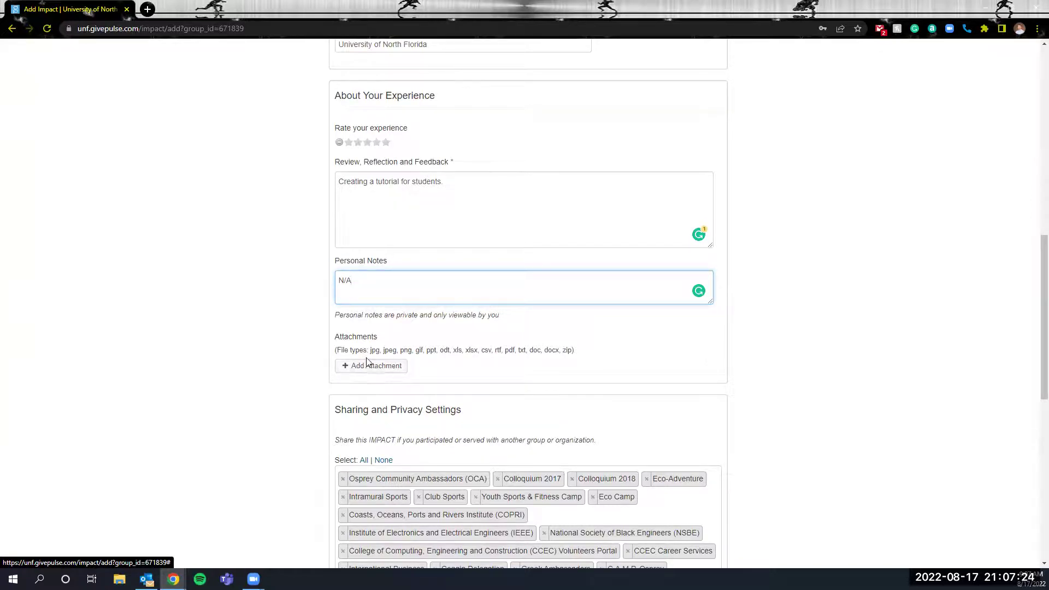
pyautogui.scroll(-1, 307, 376)
# Share the impact with no groups (Select: None), leaving 'Make your impact private?' at No.
pyautogui.scroll(-4, 307, 376)
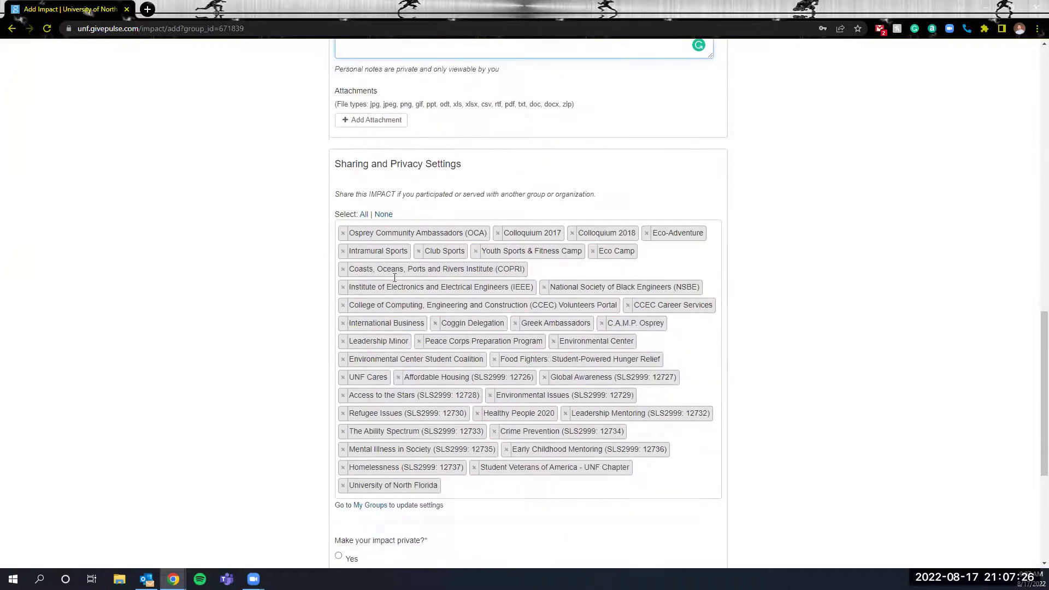
pyautogui.click(384, 214)
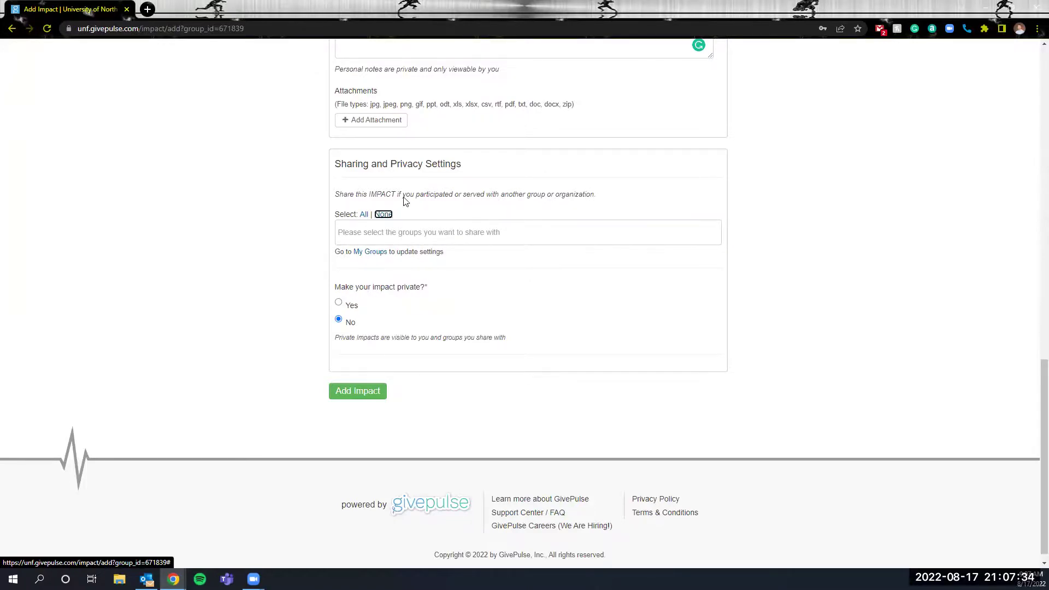
pyautogui.scroll(-1, 457, 279)
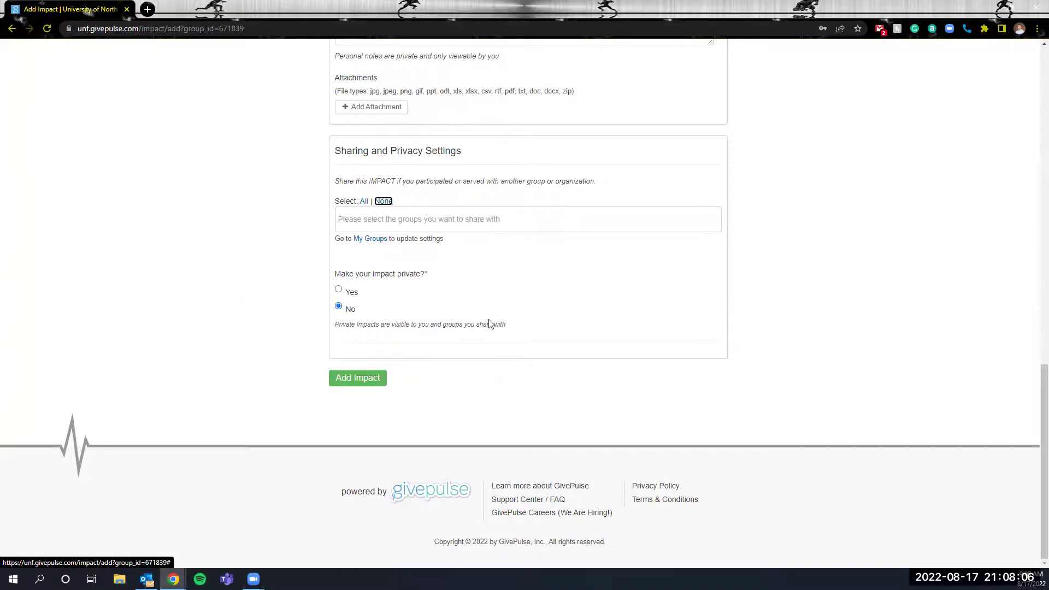
# Submit the impact and review its page: 40 hours, August 1–12 2022, Verification Pending.
pyautogui.click(376, 385)
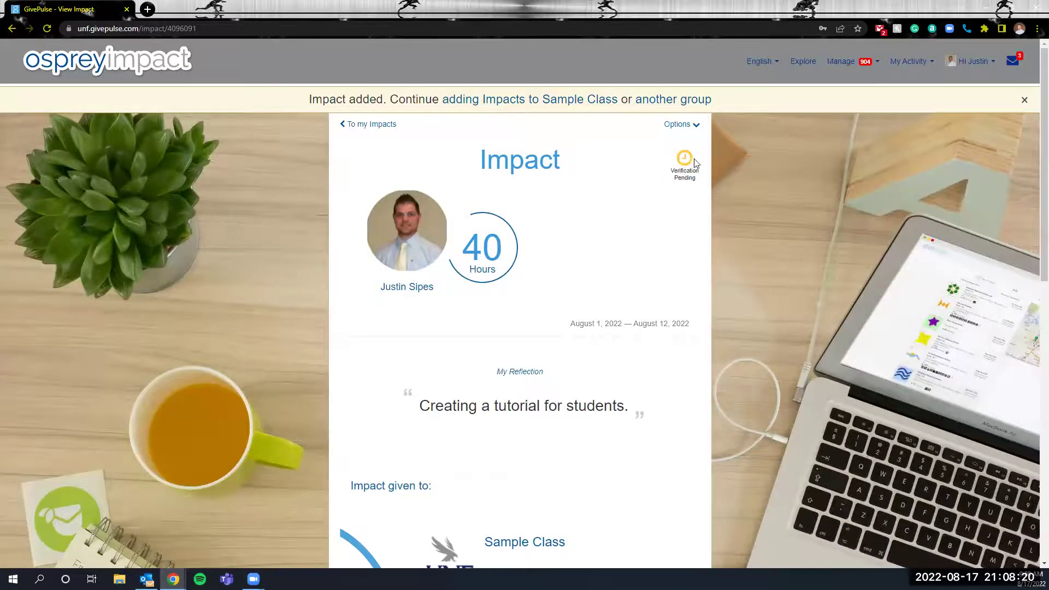
pyautogui.scroll(-1, 541, 223)
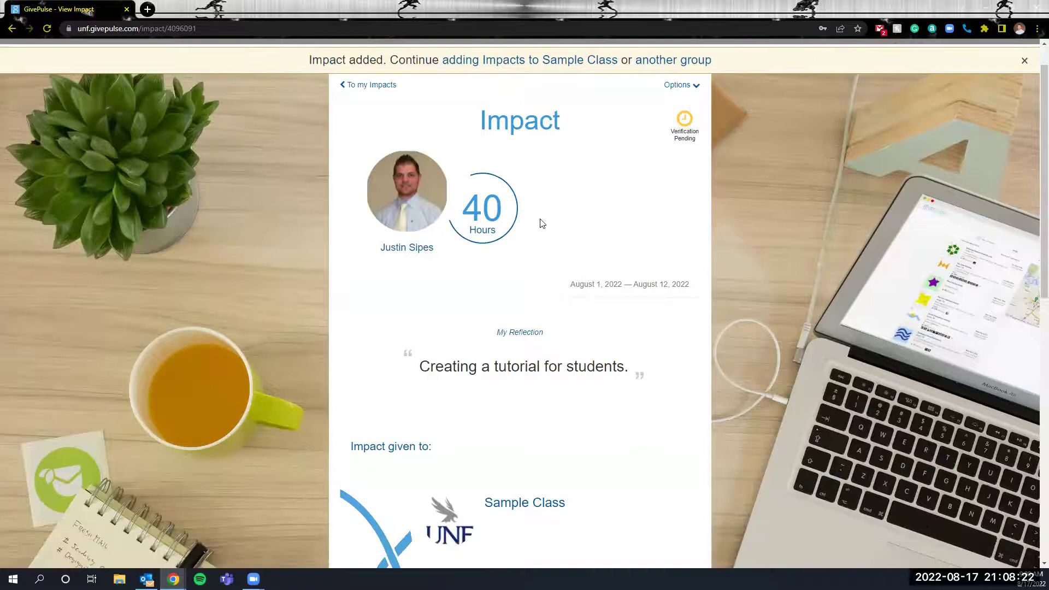
pyautogui.scroll(-1, 540, 223)
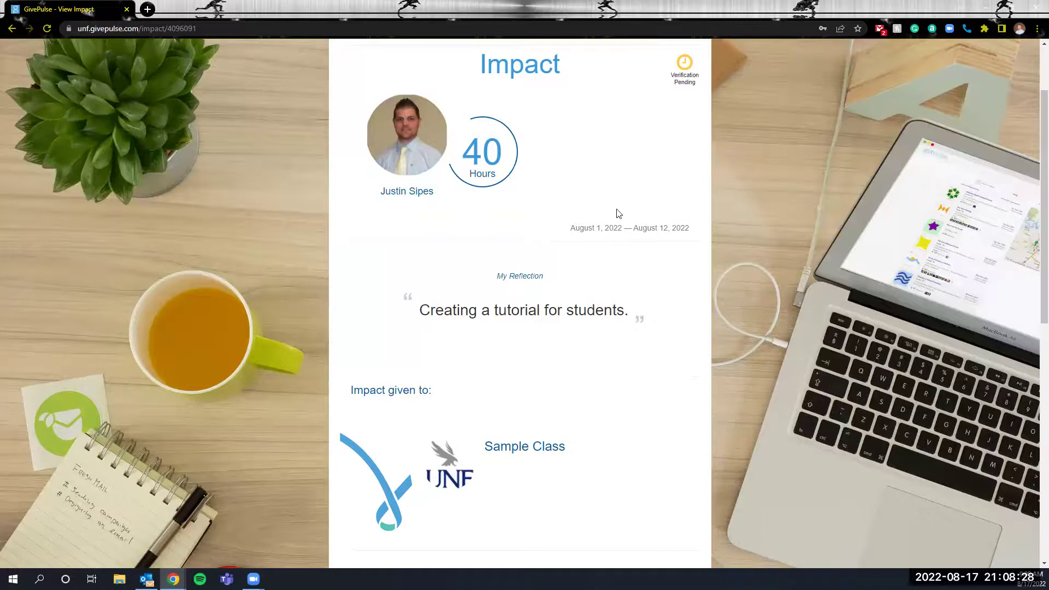
pyautogui.scroll(-4, 522, 220)
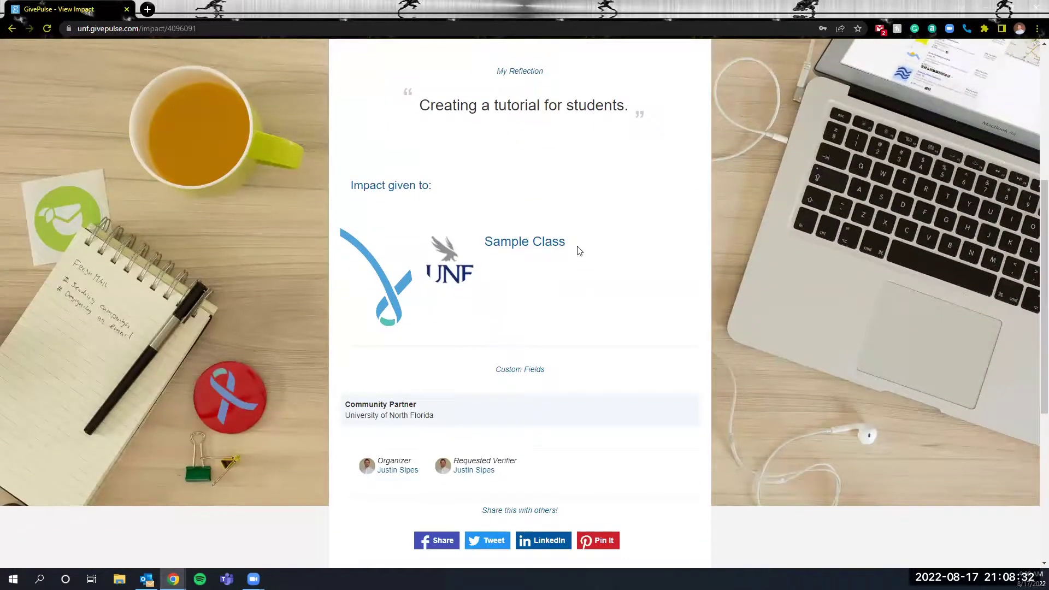
pyautogui.scroll(-2, 547, 250)
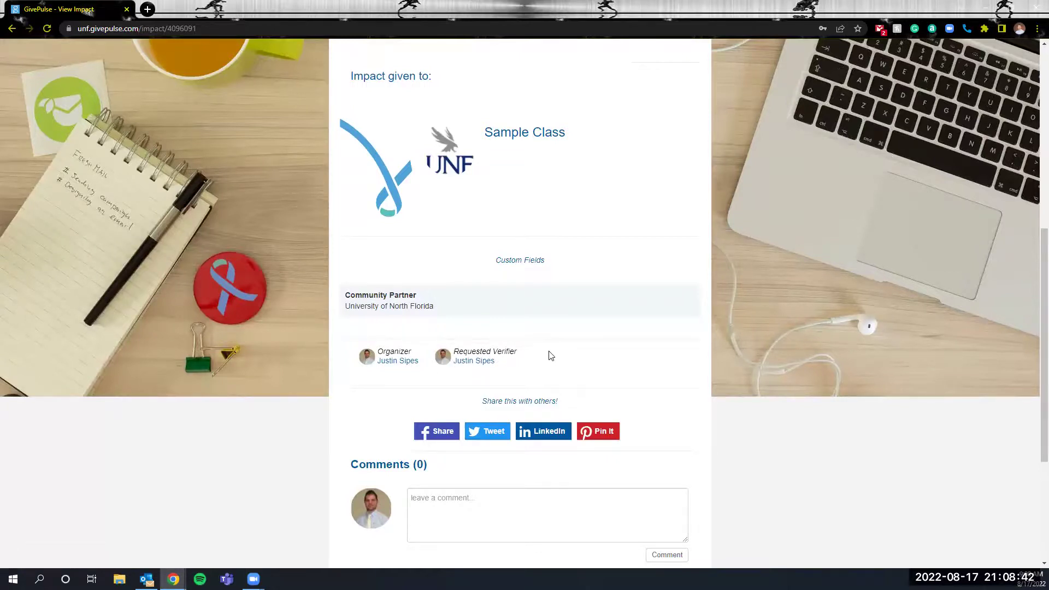
pyautogui.scroll(-1, 550, 356)
pyautogui.scroll(2, 550, 356)
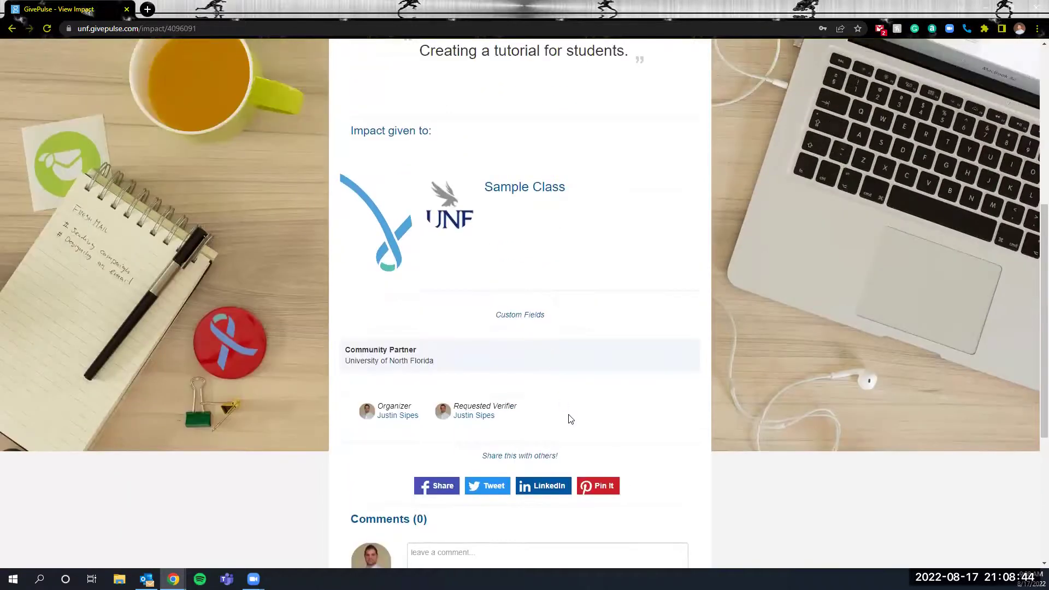
pyautogui.scroll(1, 571, 404)
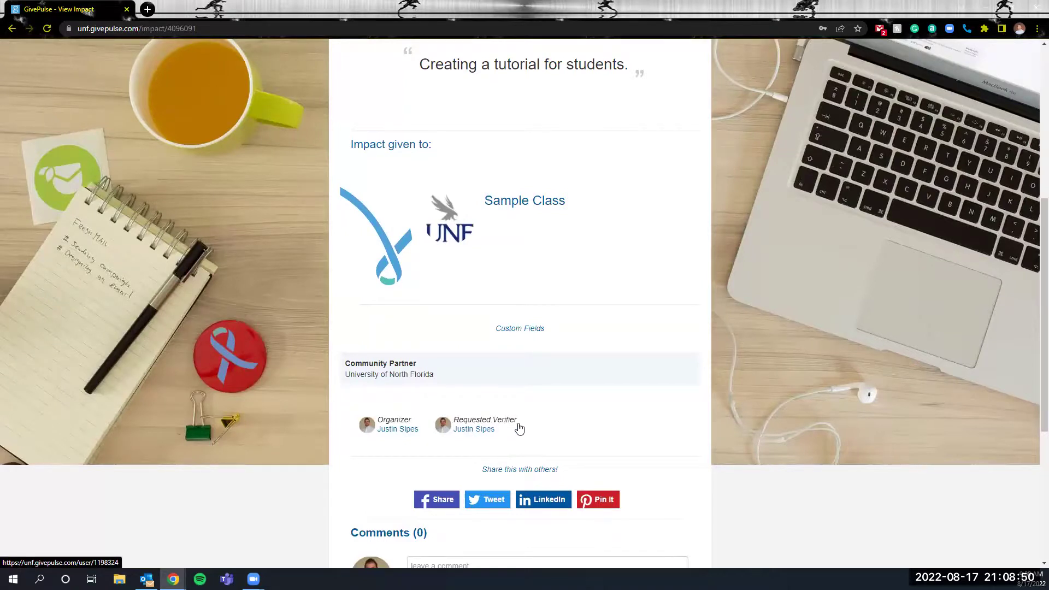
pyautogui.scroll(6, 562, 414)
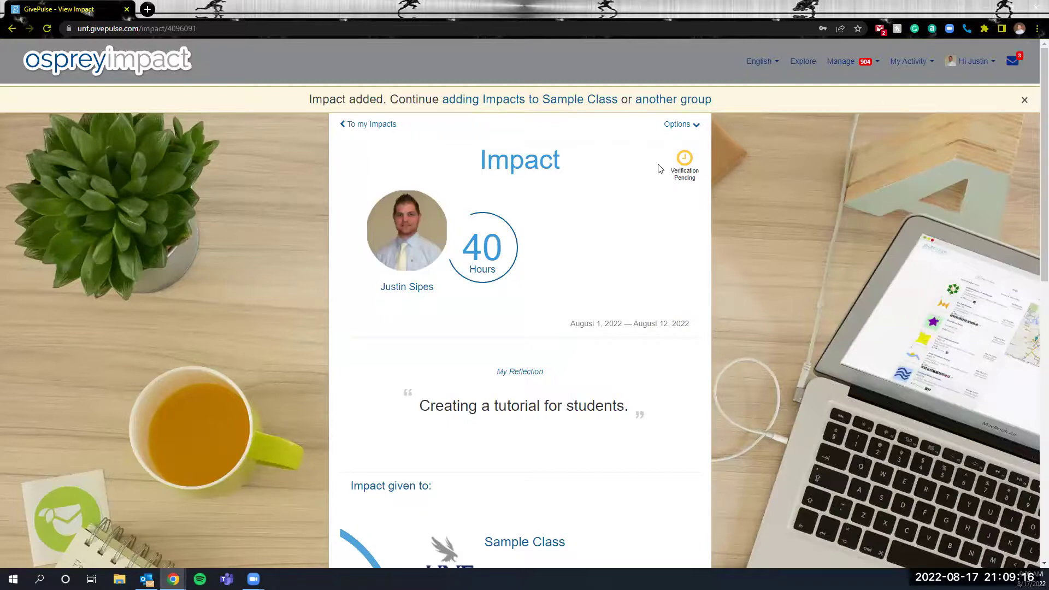
pyautogui.click(920, 65)
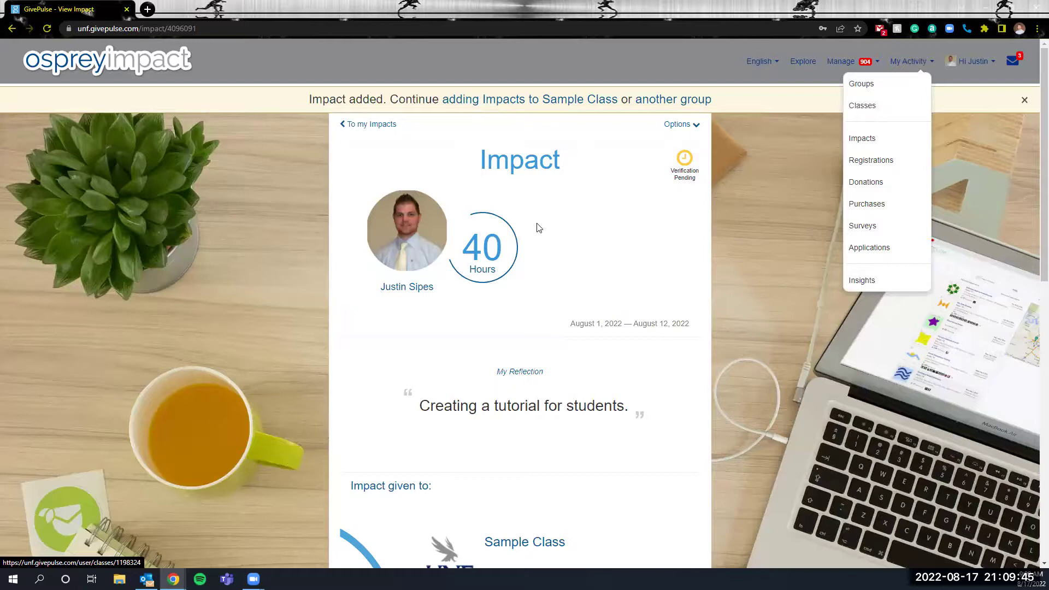
pyautogui.click(576, 241)
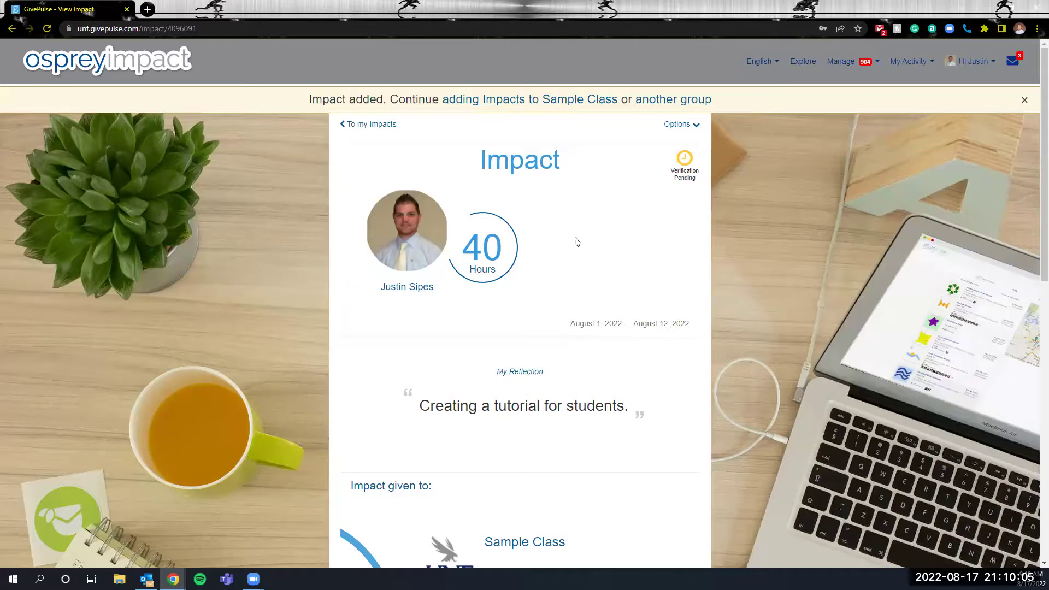
# Return to the University of North Florida group page using the ospreyimpact logo.
pyautogui.click(130, 59)
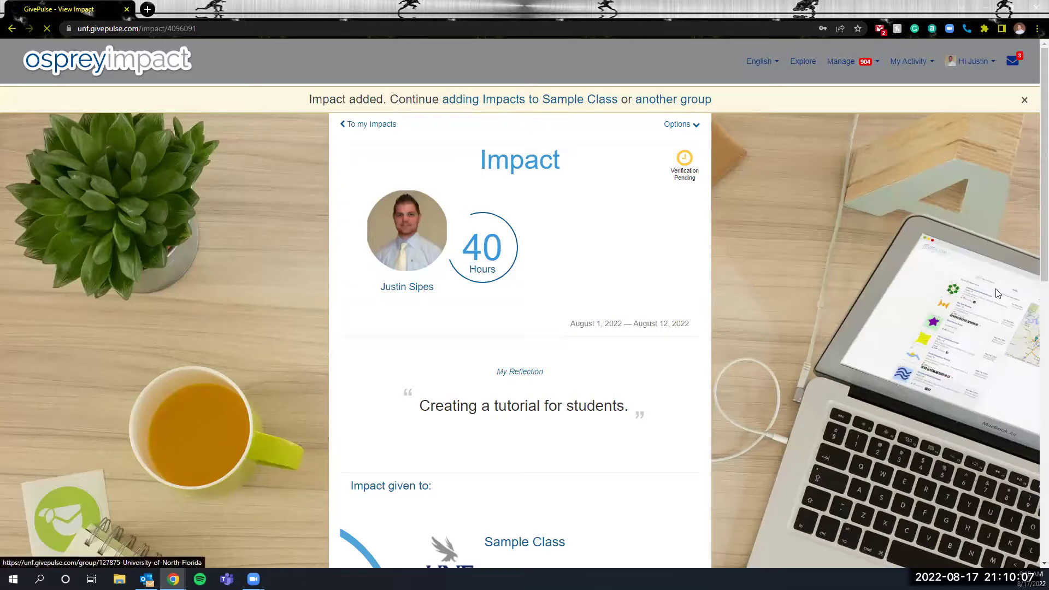